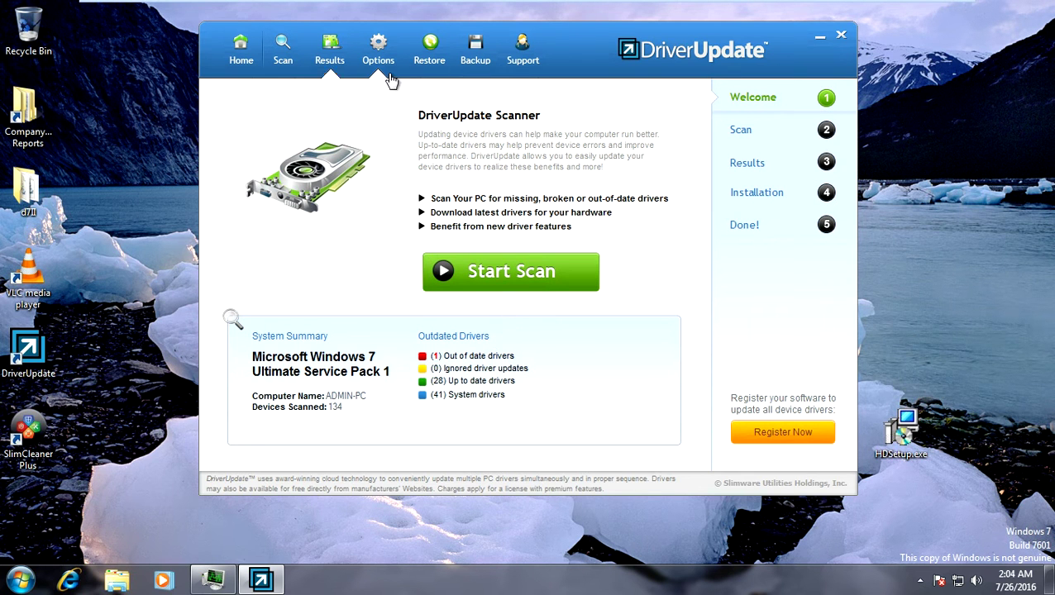
Step: Open the registration key purchase page from DriverUpdate's activation dialog and examine its registration form
click(781, 433)
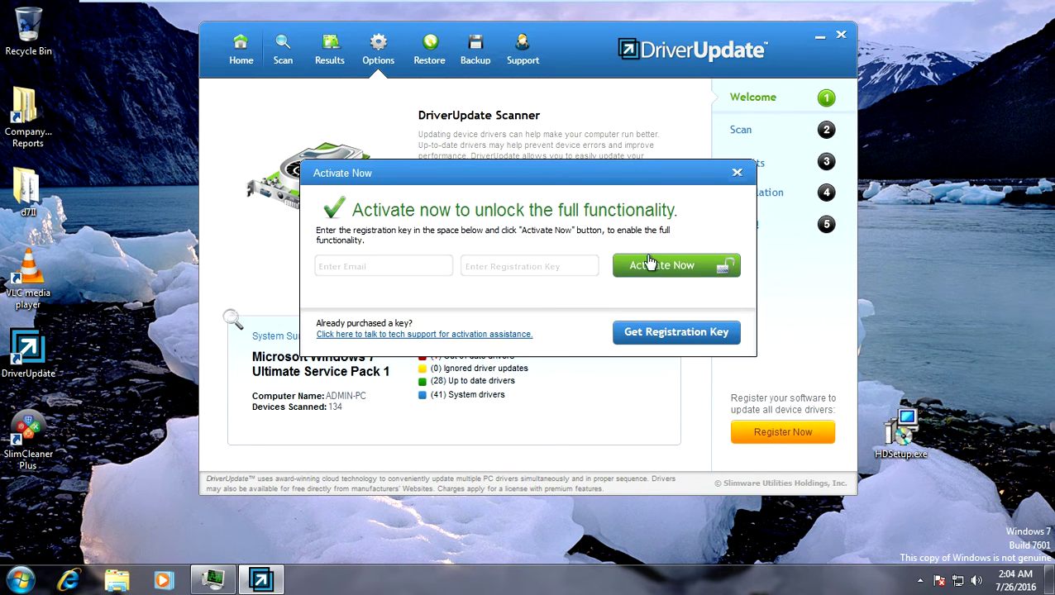
click(667, 332)
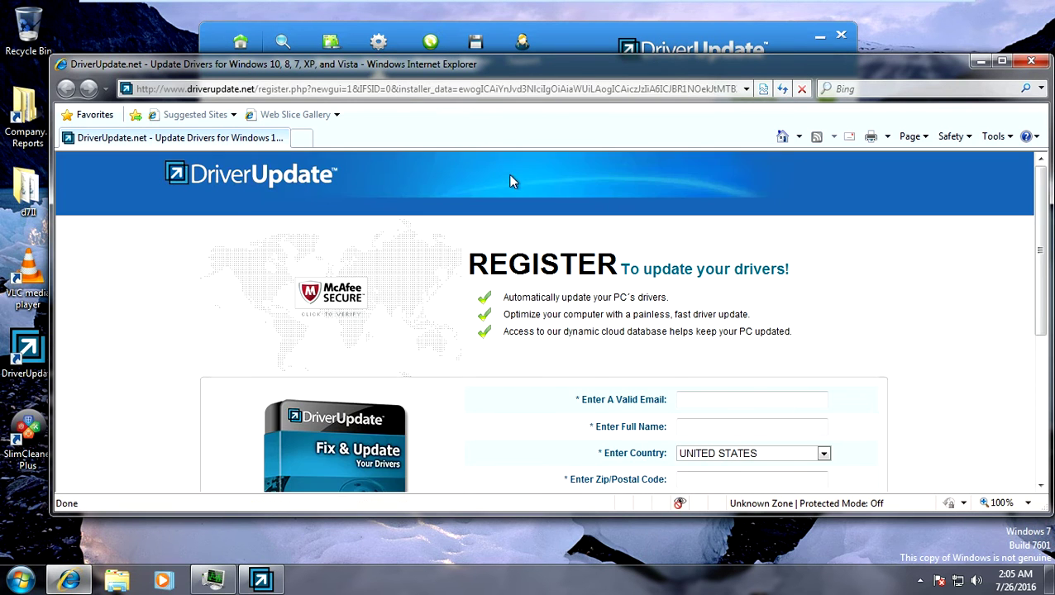
scroll(508, 173, down, 2)
scroll(512, 177, down, 4)
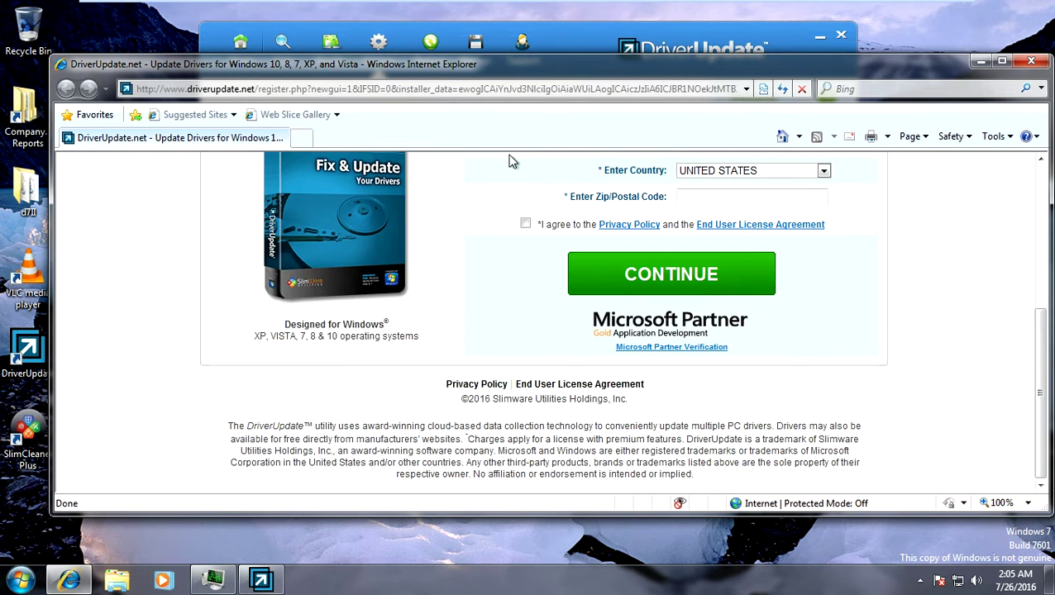
drag(517, 56, 517, 2)
drag(655, 12, 626, 61)
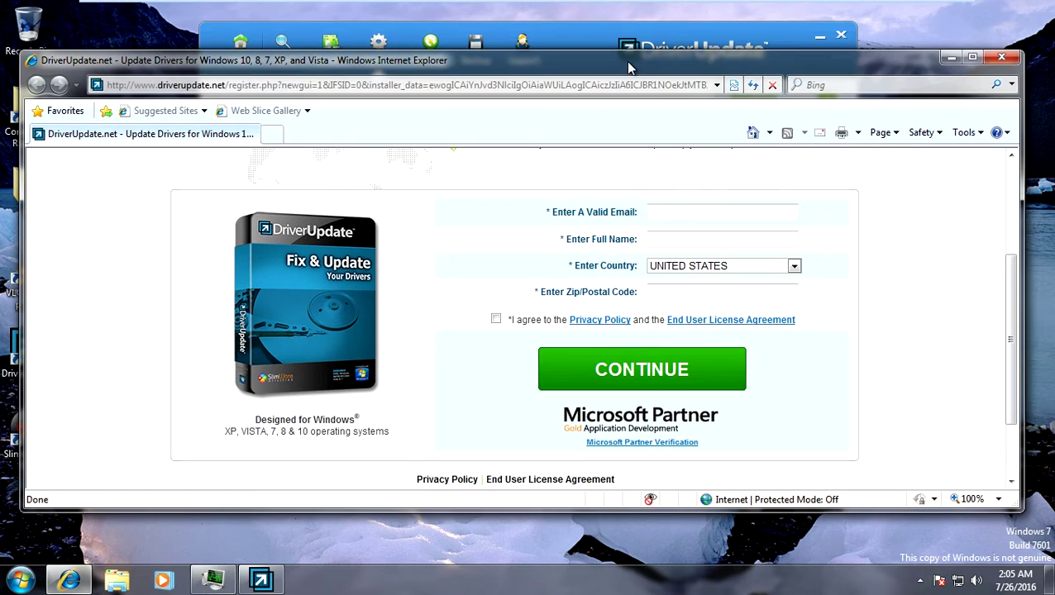
Step: Close the registration web page, the activation dialog and the DriverUpdate program
click(1001, 57)
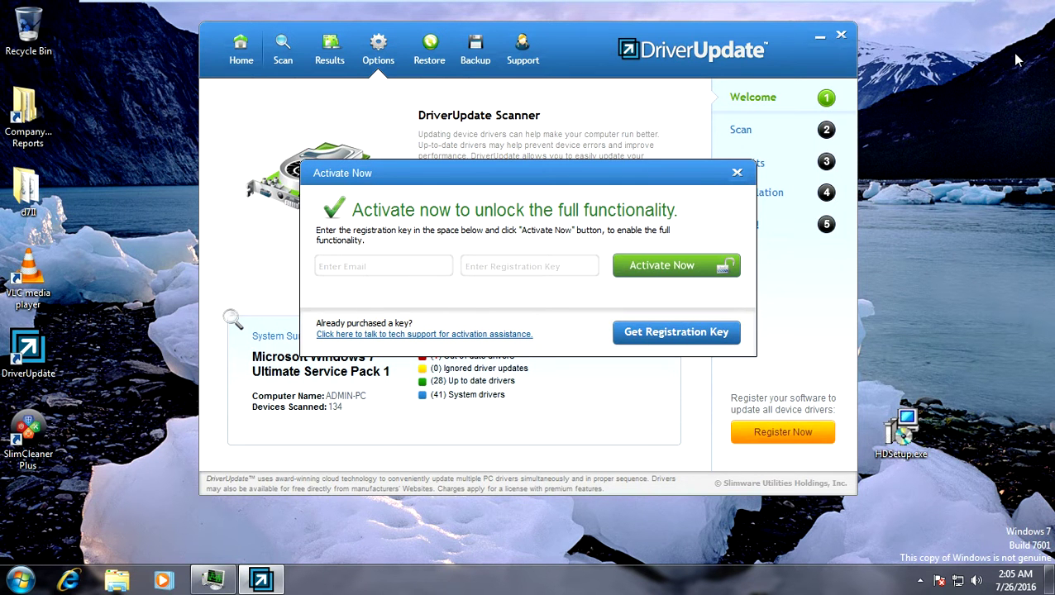
click(737, 173)
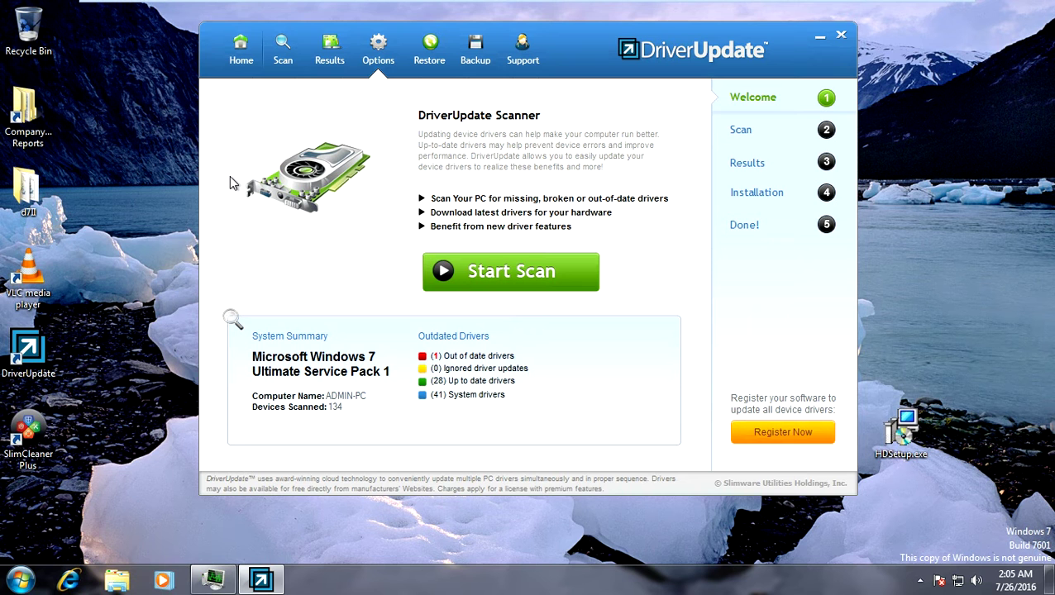
click(841, 36)
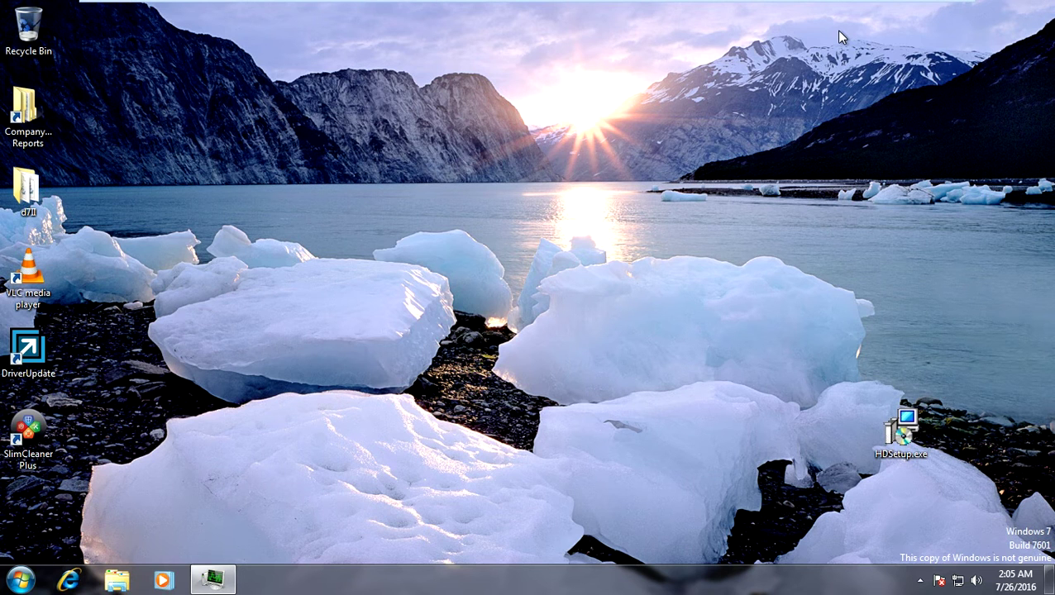
key(super+r)
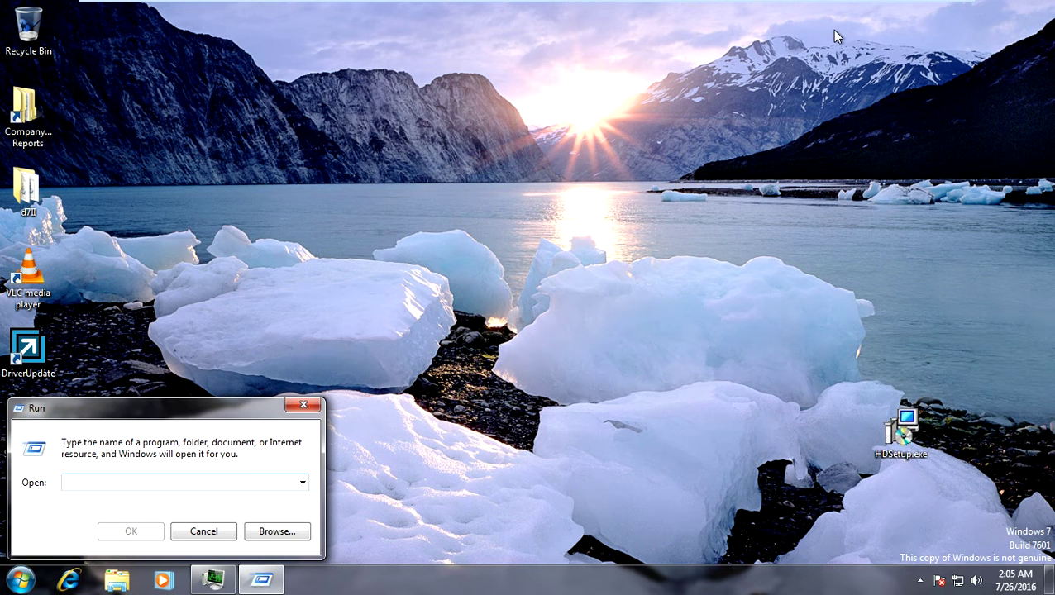
text(www)
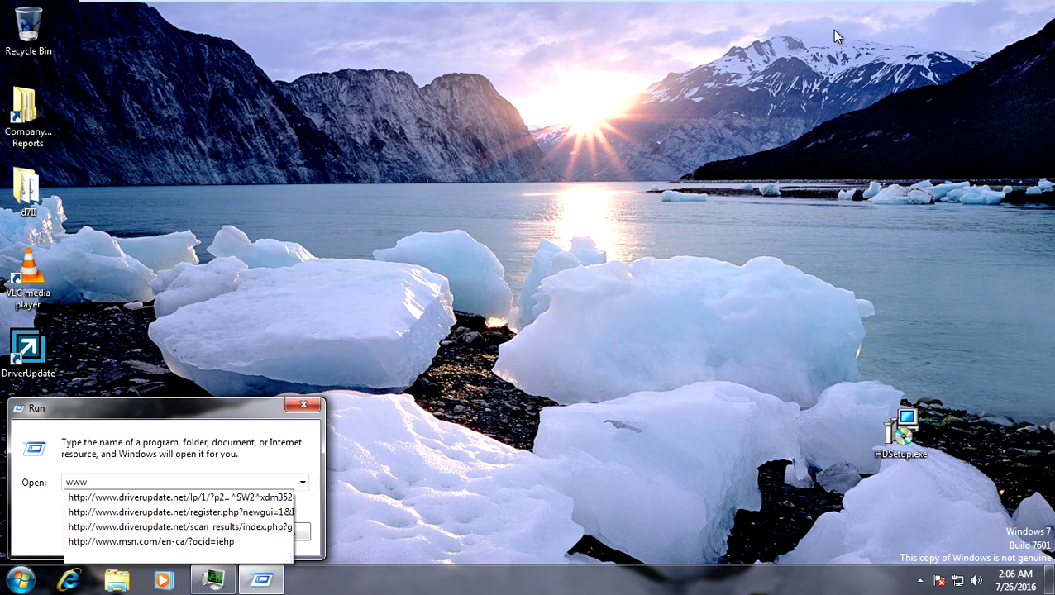
text(.google)
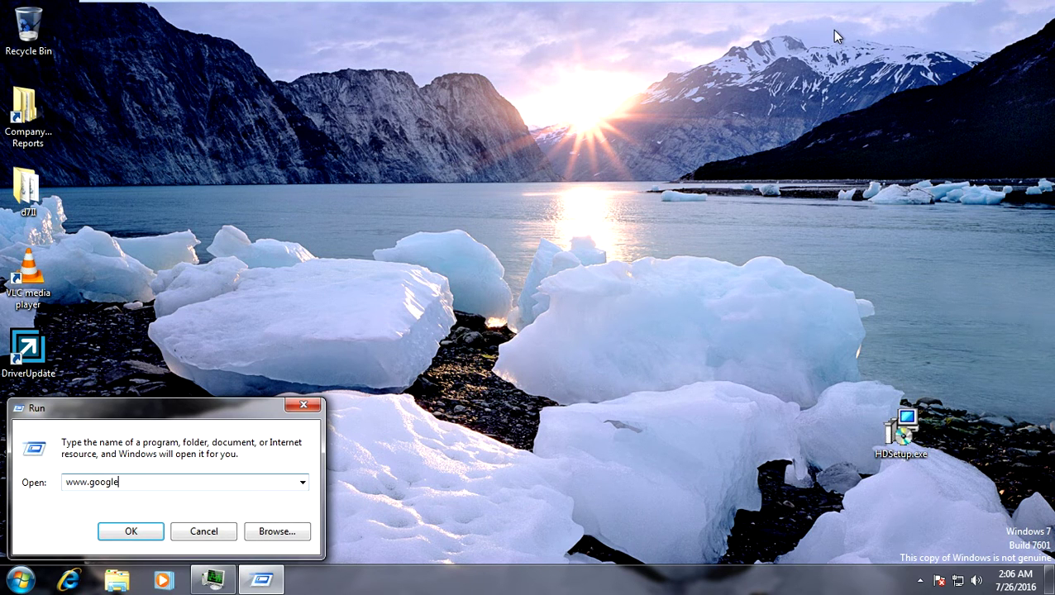
text(.co)
key(BackSpace)
text(om)
click(116, 530)
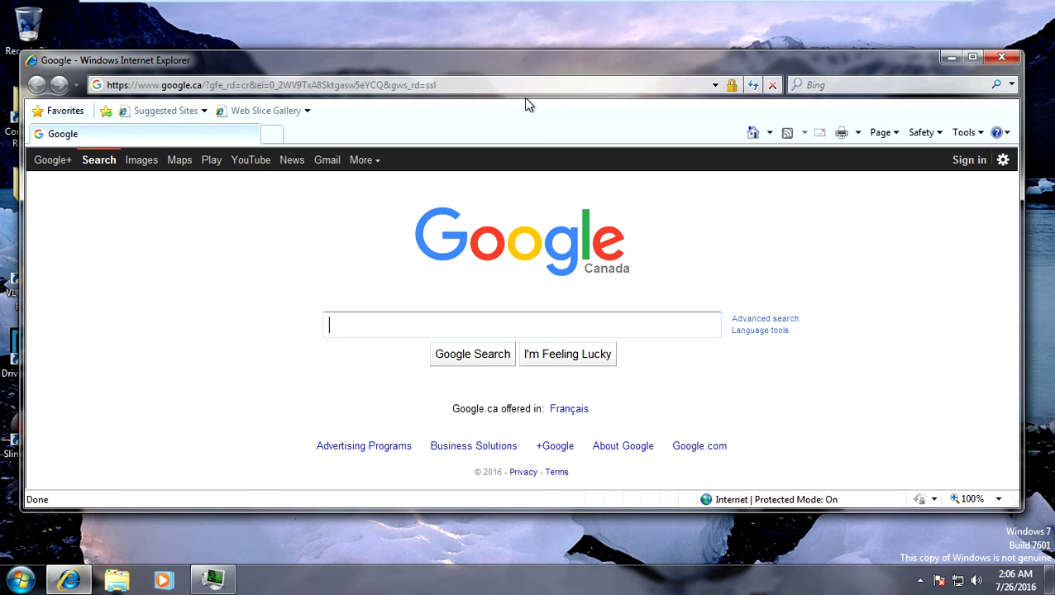
Step: Search Google for rkill and maximize the browser window
text(rkill)
key(Return)
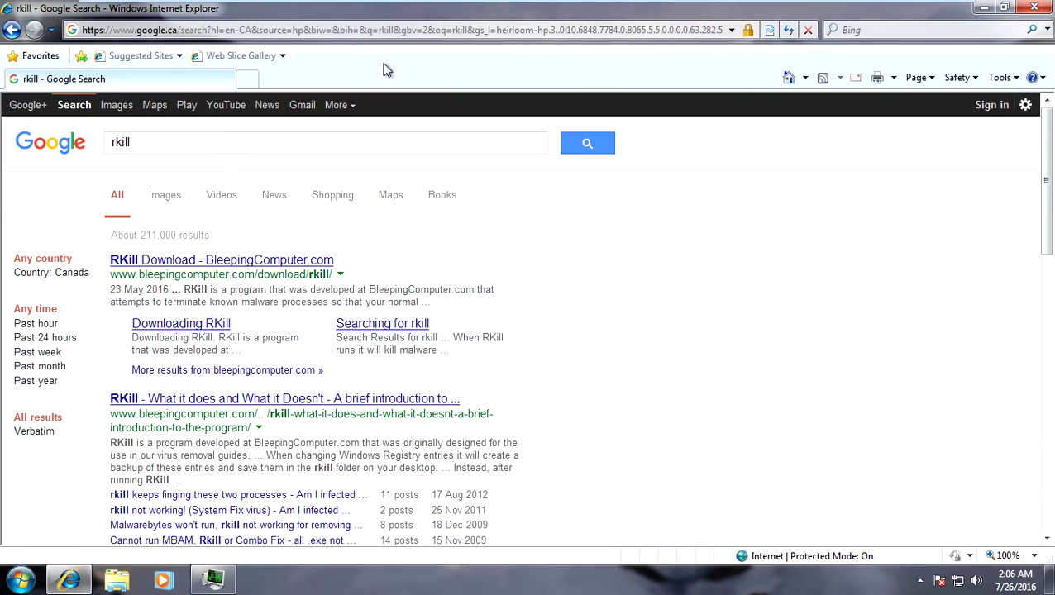
double_click(393, 60)
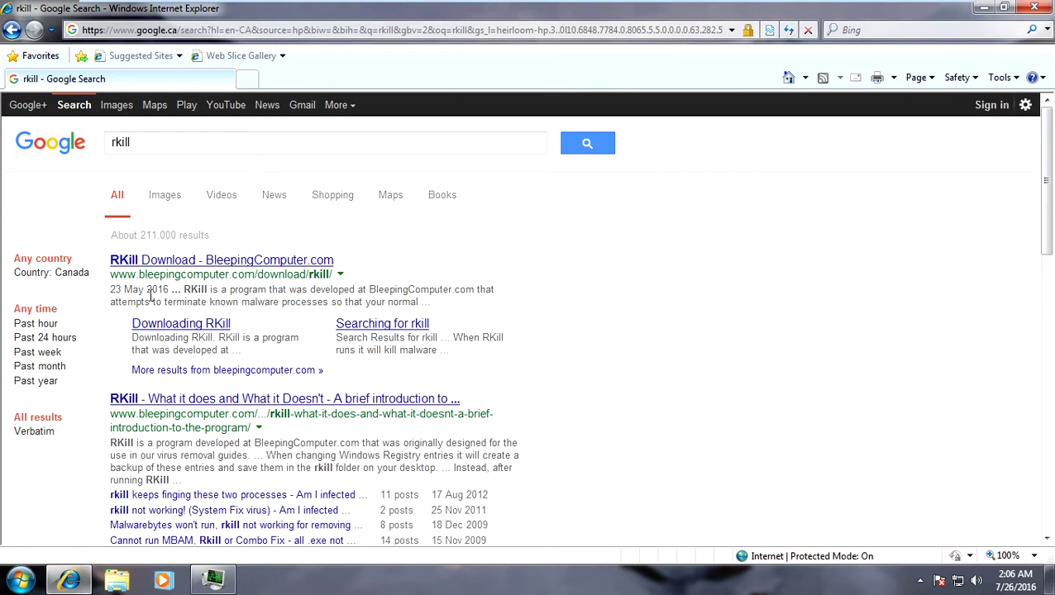
Step: Try to load BleepingComputer's RKill Download result, refresh the page, and return to the search results
click(248, 261)
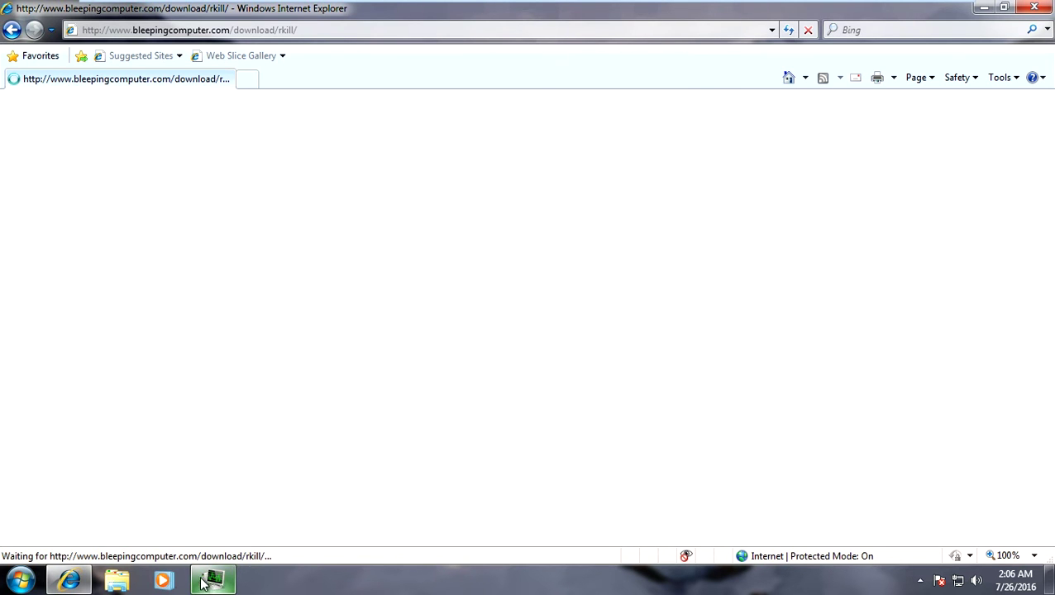
mouse_move(212, 579)
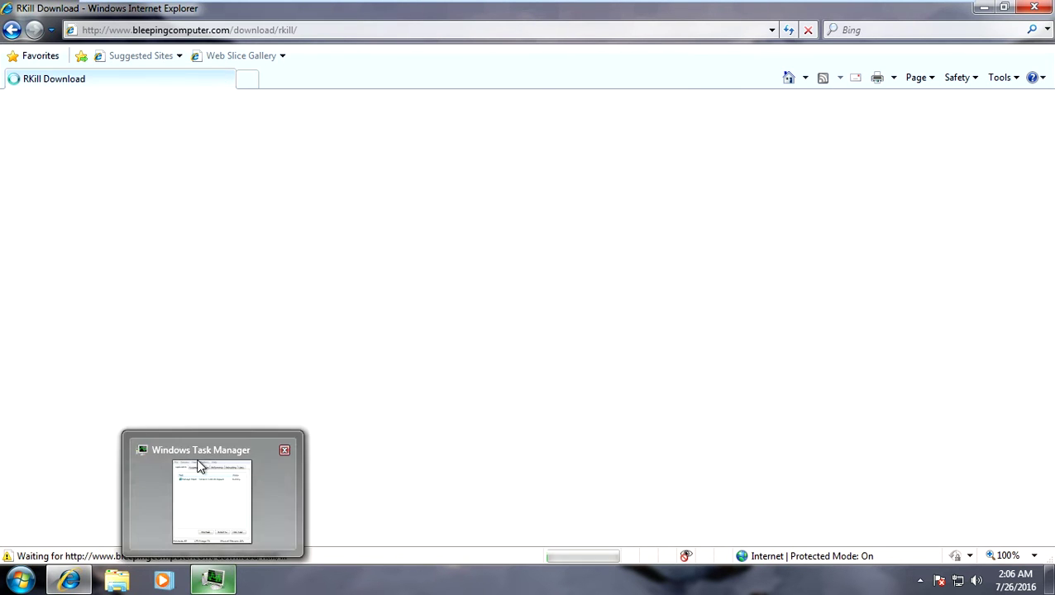
right_click(149, 269)
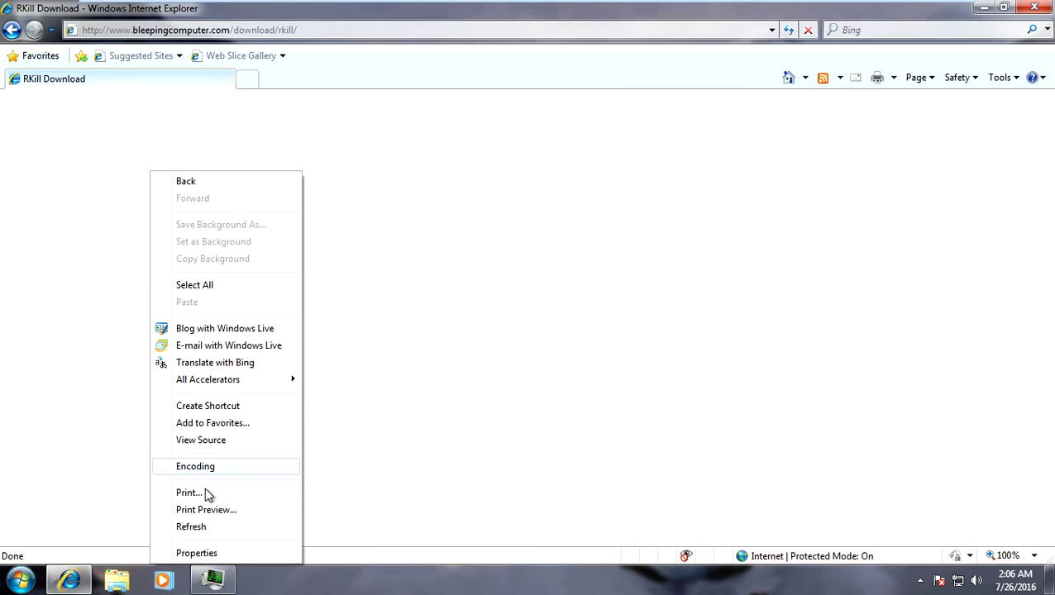
click(201, 529)
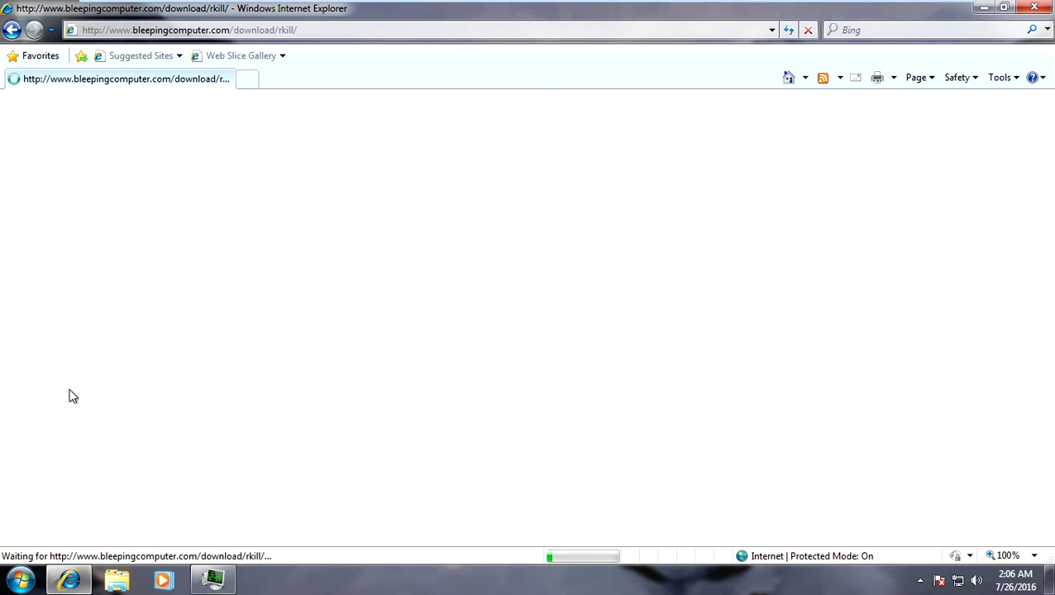
click(10, 31)
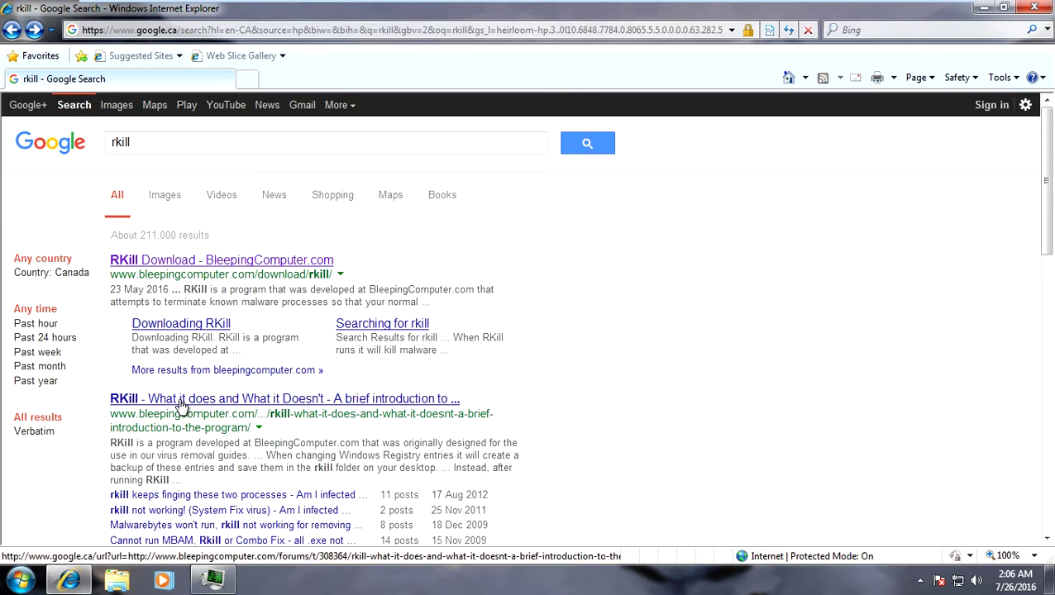
Step: Open the Downloading RKill search result and request the download manually through the page's fallback link
scroll(181, 405, down, 2)
scroll(180, 405, down, 3)
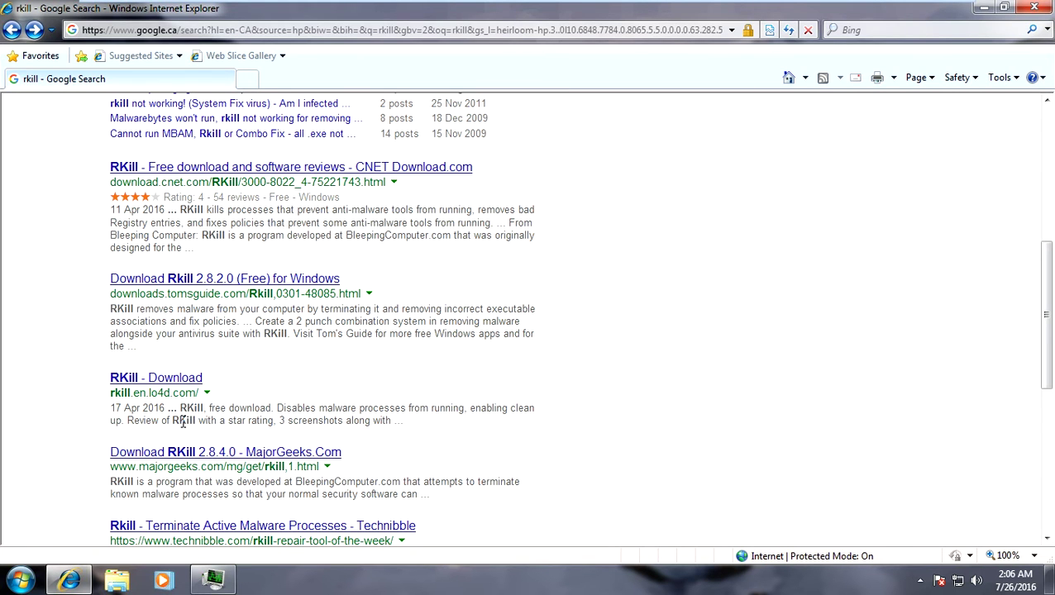
scroll(180, 413, up, 5)
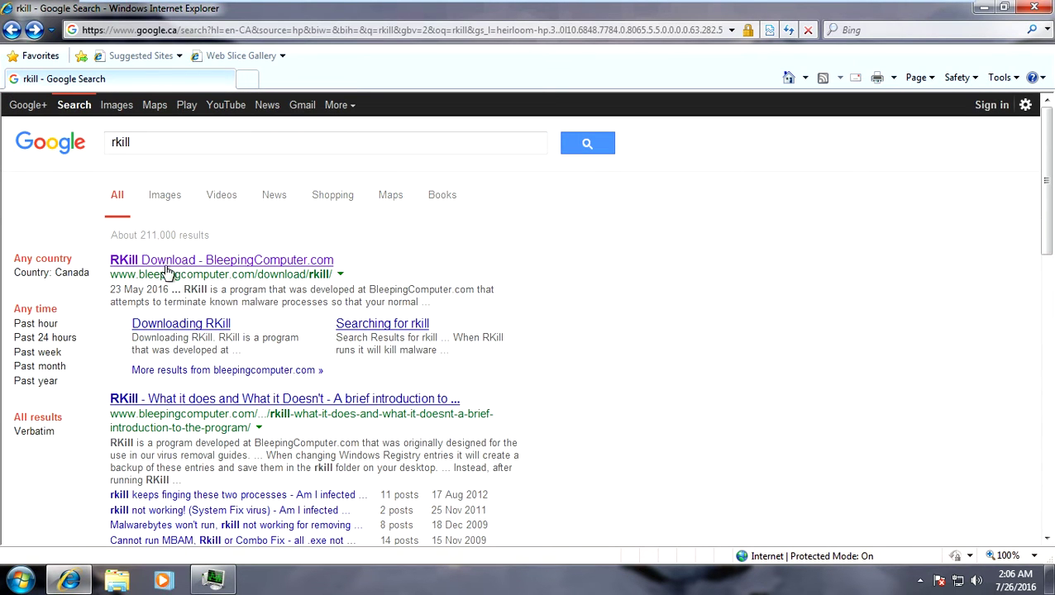
click(172, 327)
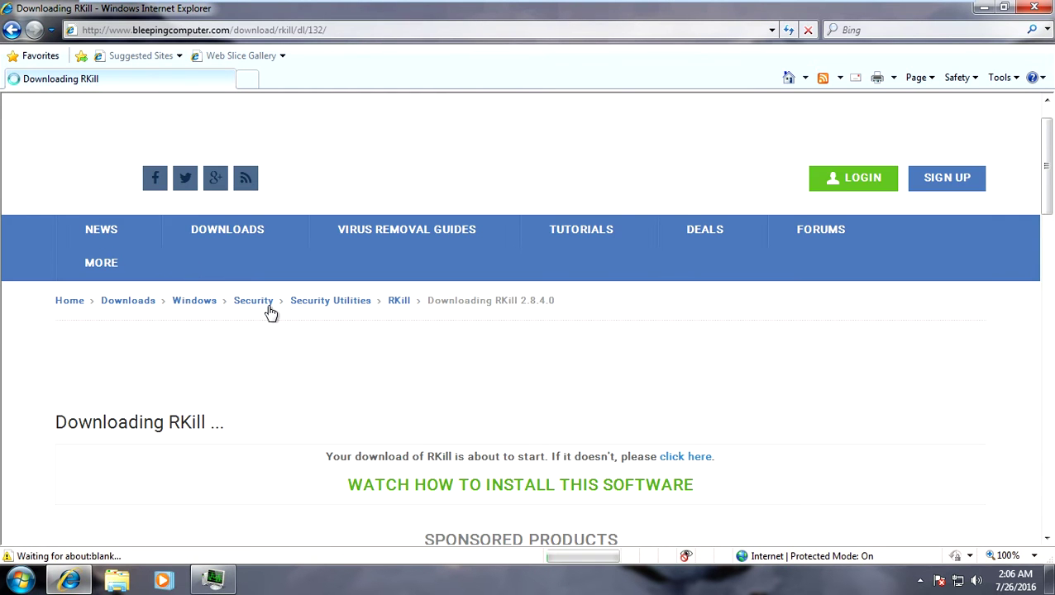
scroll(269, 298, down, 3)
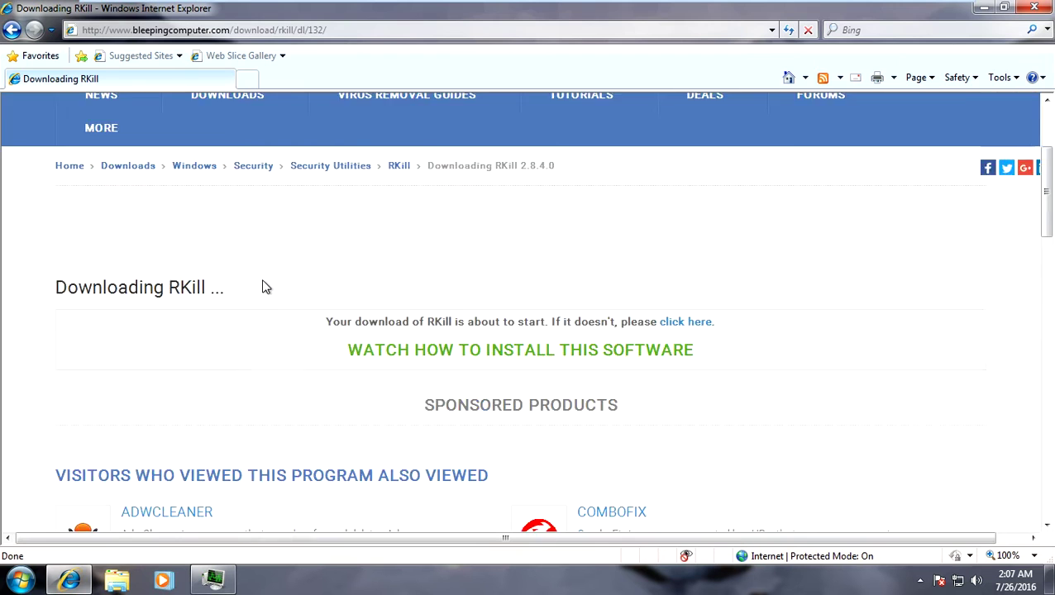
scroll(266, 287, up, 3)
scroll(263, 284, down, 2)
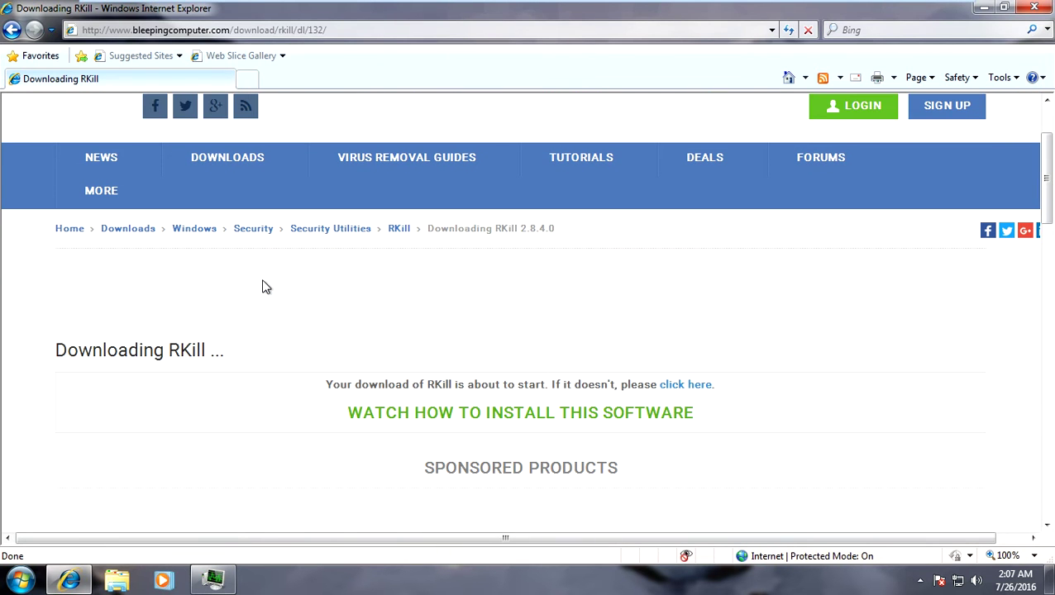
click(677, 385)
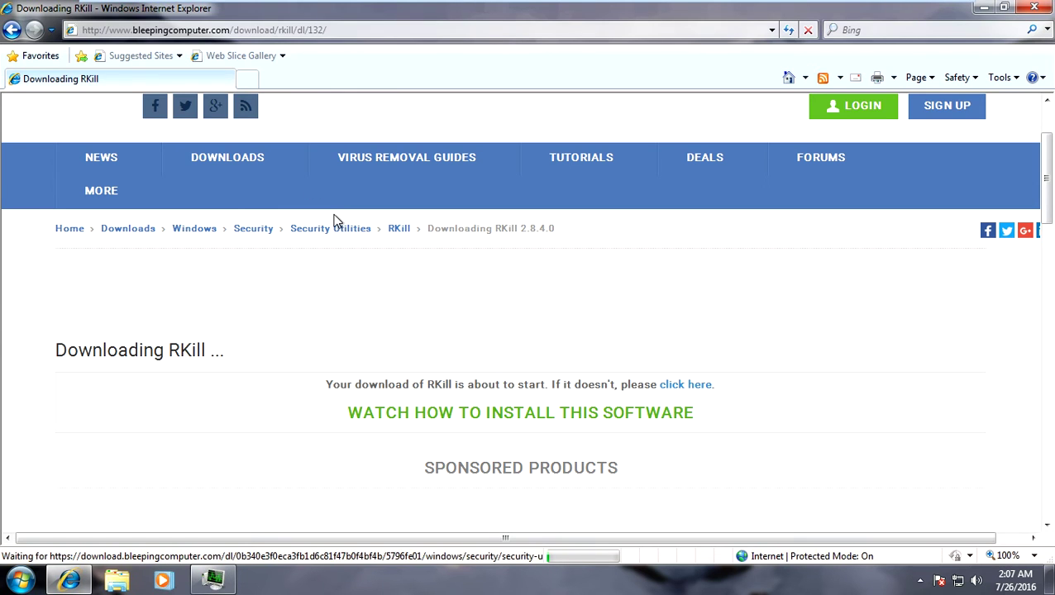
Step: Try the fallback download link in a new tab, and look through the Downloading RKill page for other options
right_click(695, 386)
click(752, 114)
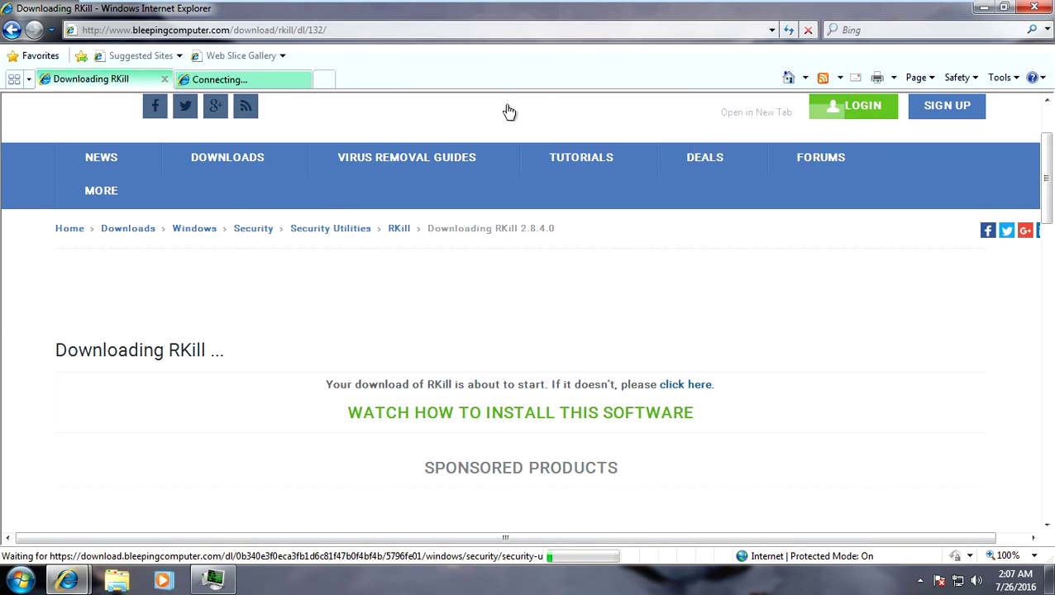
click(246, 78)
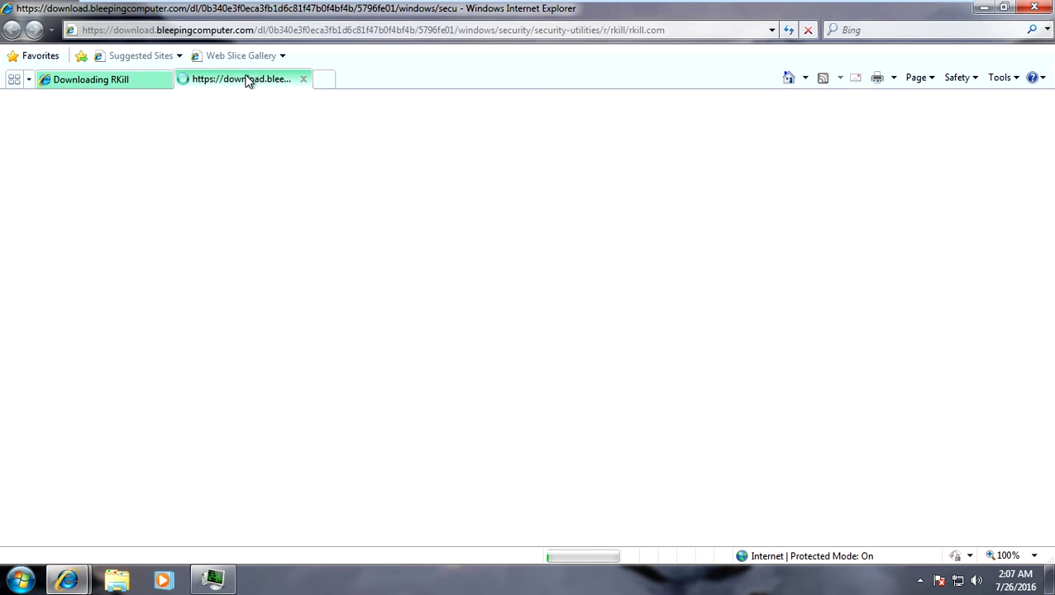
click(153, 79)
scroll(338, 211, down, 4)
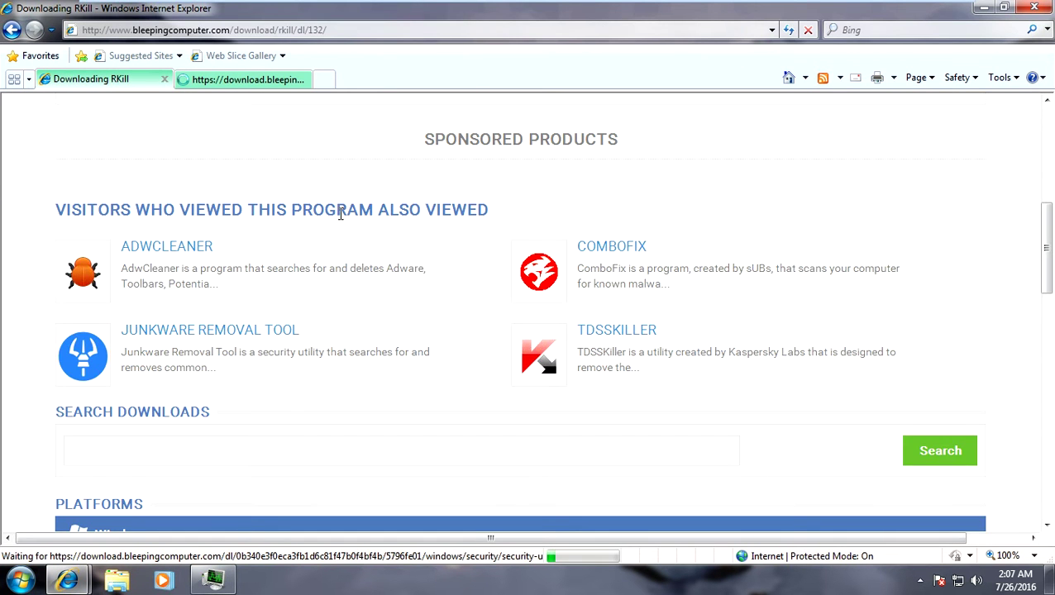
scroll(339, 215, down, 3)
scroll(337, 219, up, 7)
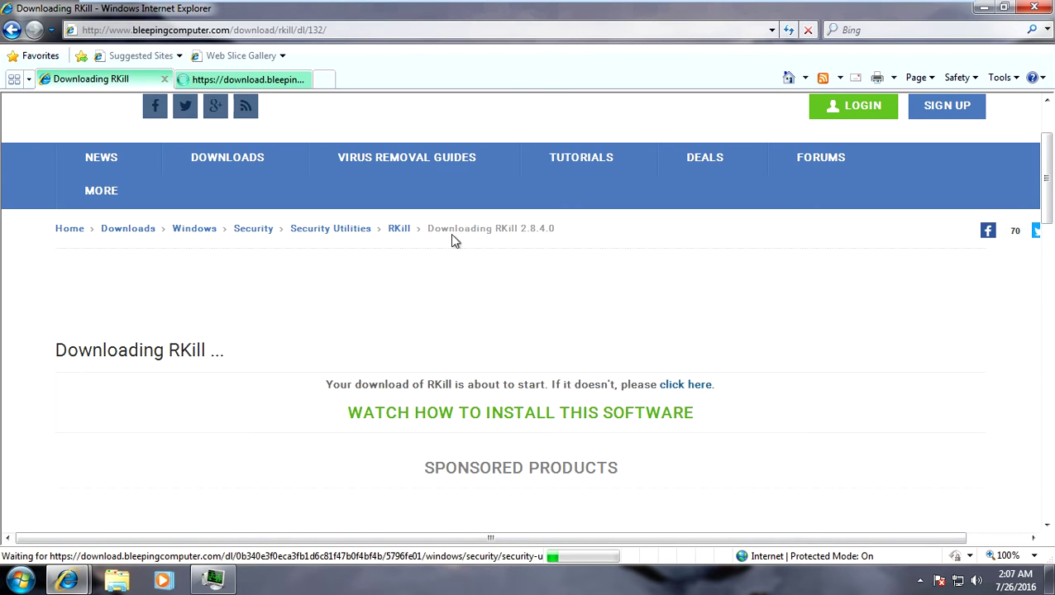
Step: Go to the main RKill 2.8.4.0 download page and start the rkill.com download from there
click(401, 230)
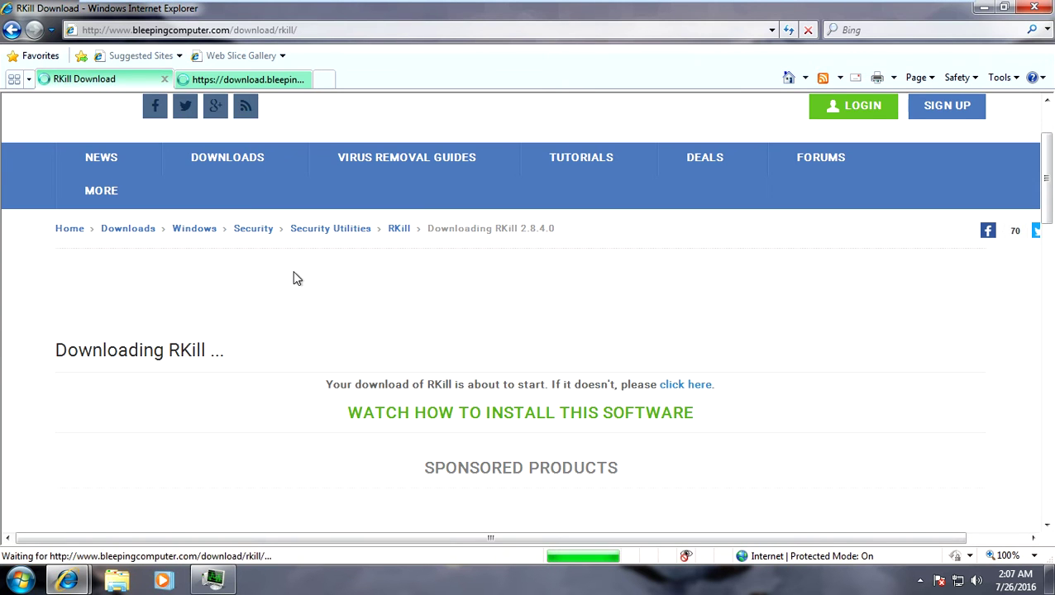
scroll(191, 408, down, 3)
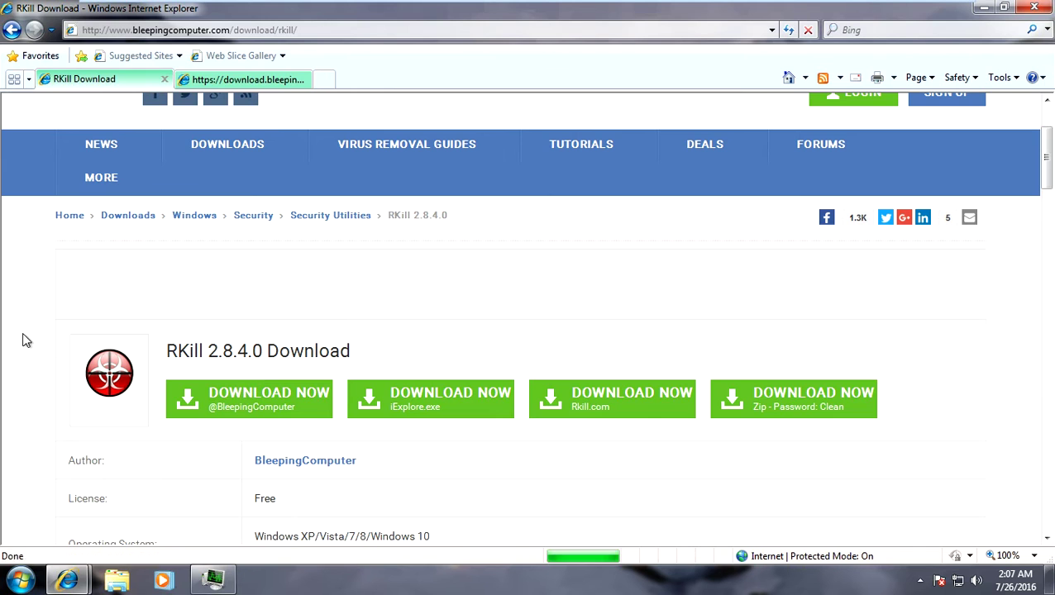
click(430, 400)
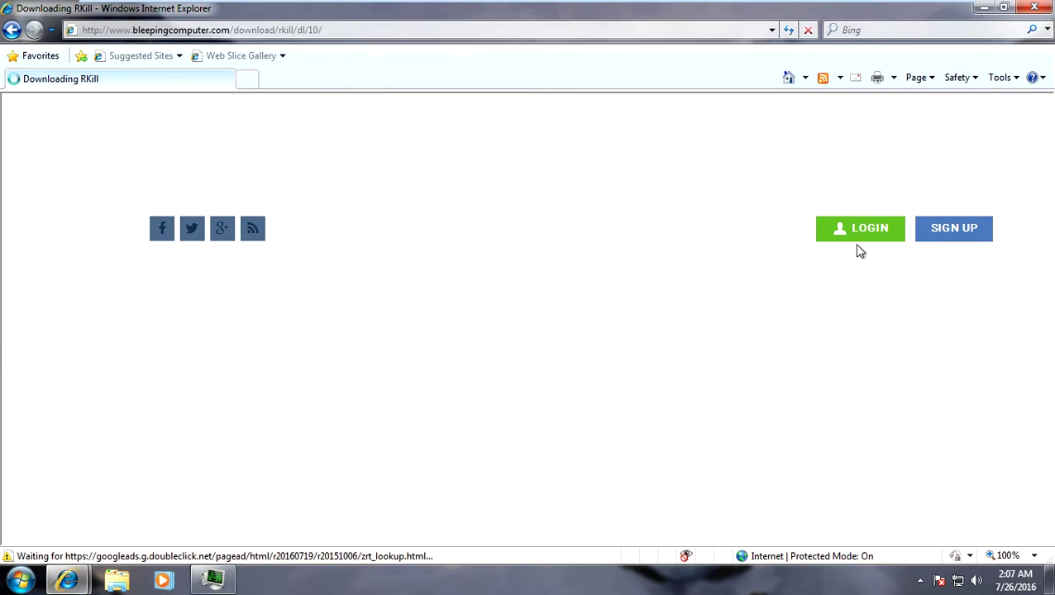
scroll(675, 374, down, 3)
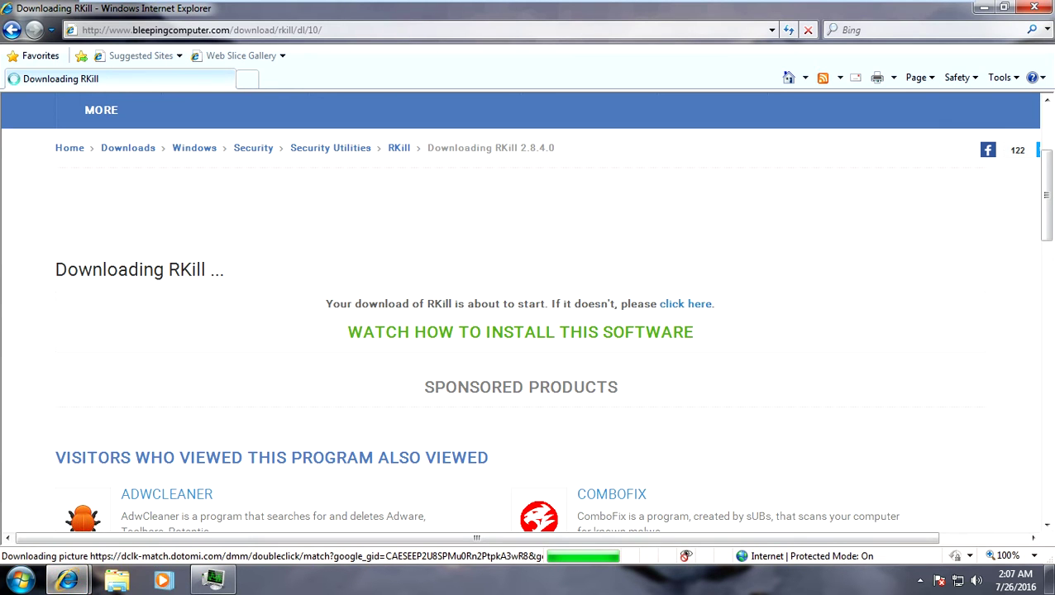
Step: Bring up the file download prompt and save rkill.com to the Desktop
mouse_move(68, 581)
click(268, 447)
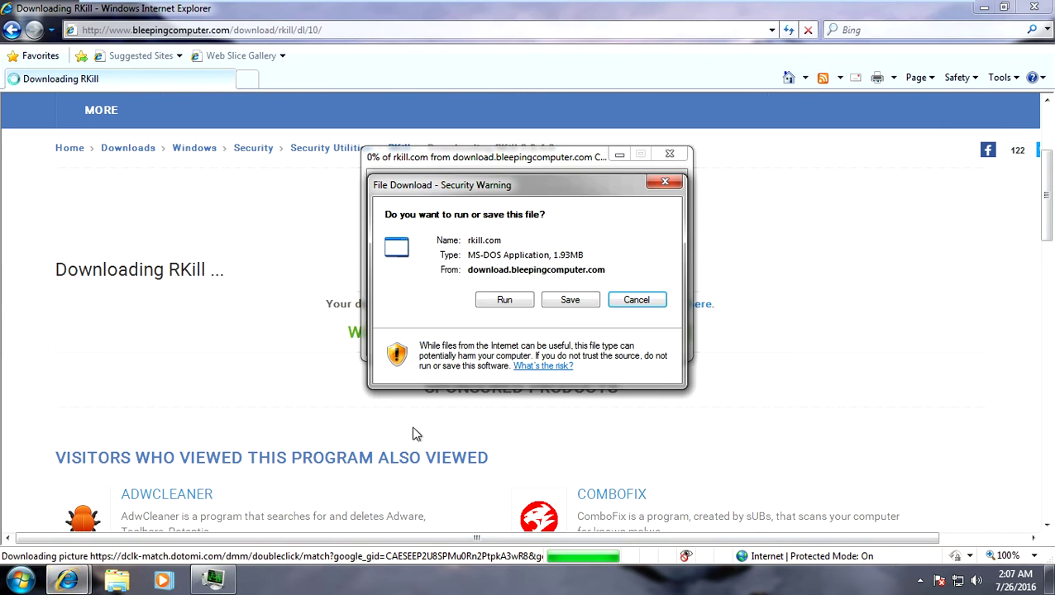
click(562, 301)
click(429, 273)
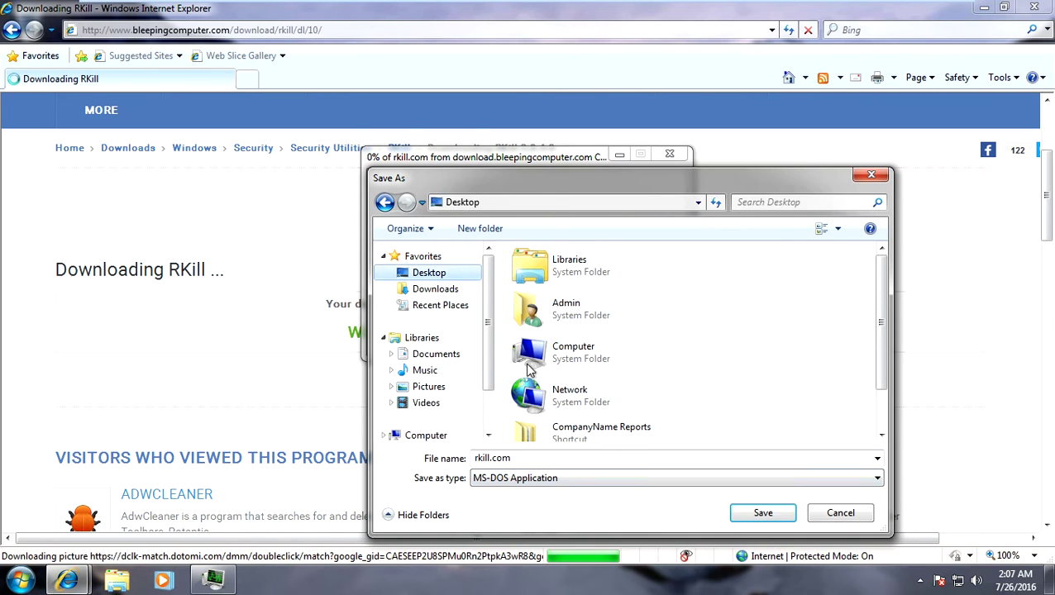
click(766, 506)
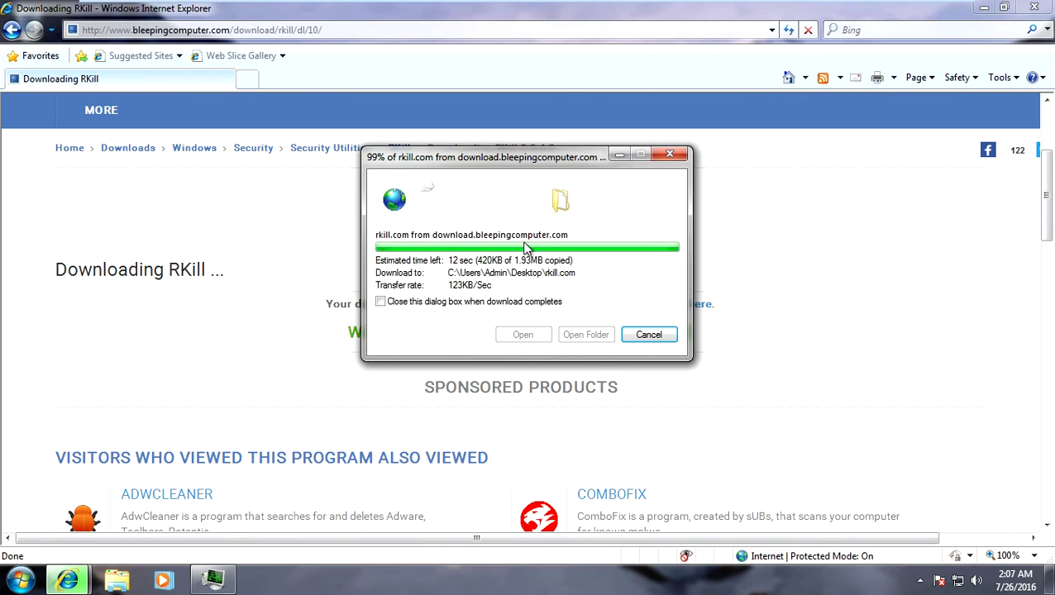
Step: Run the downloaded rkill.com with permission to make changes, close the browser, and dismiss the completion message
click(524, 335)
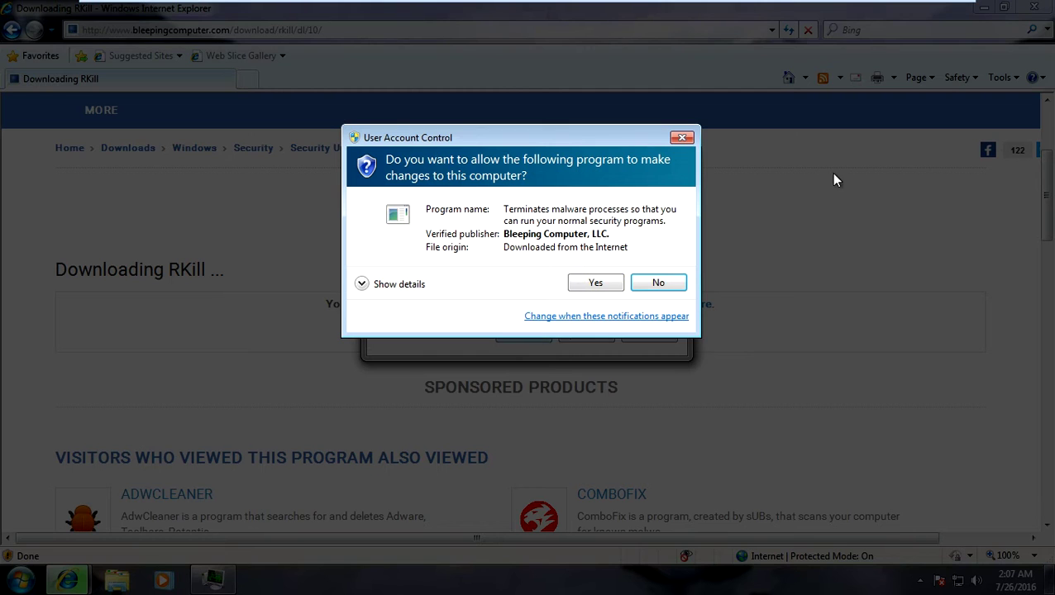
click(595, 283)
click(1050, 12)
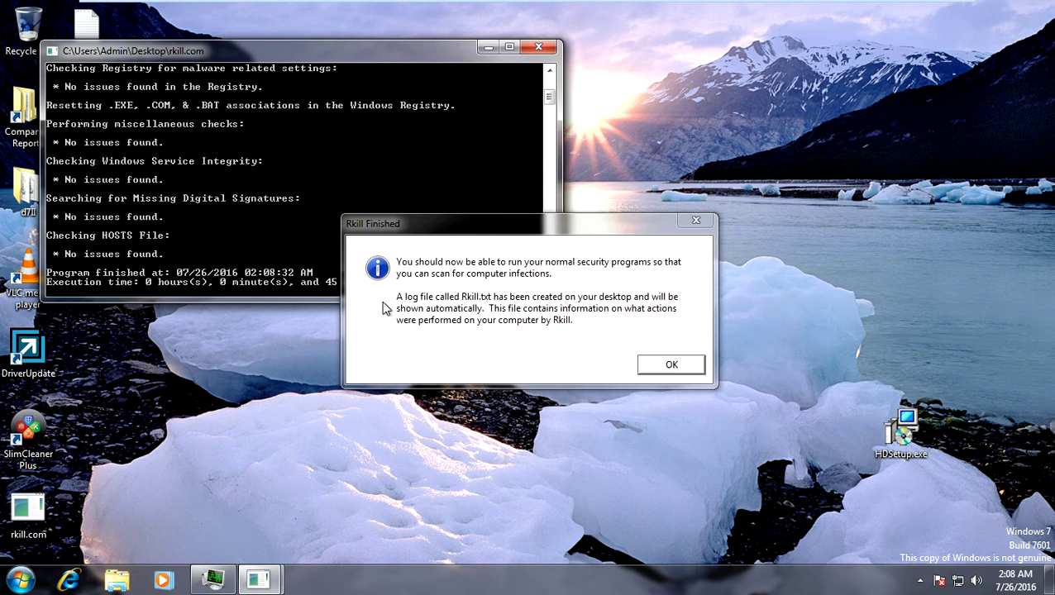
click(659, 374)
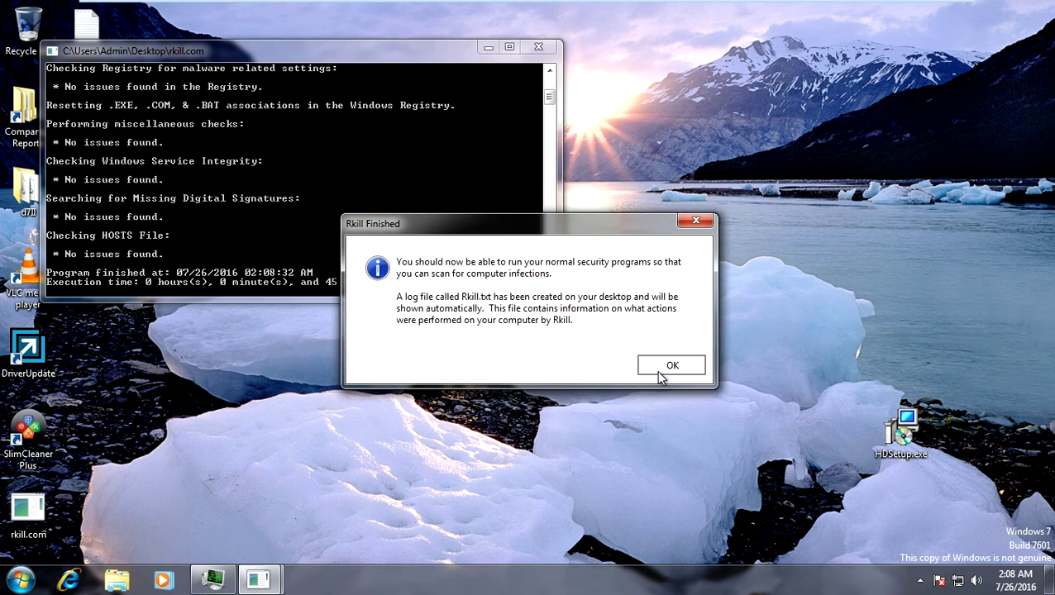
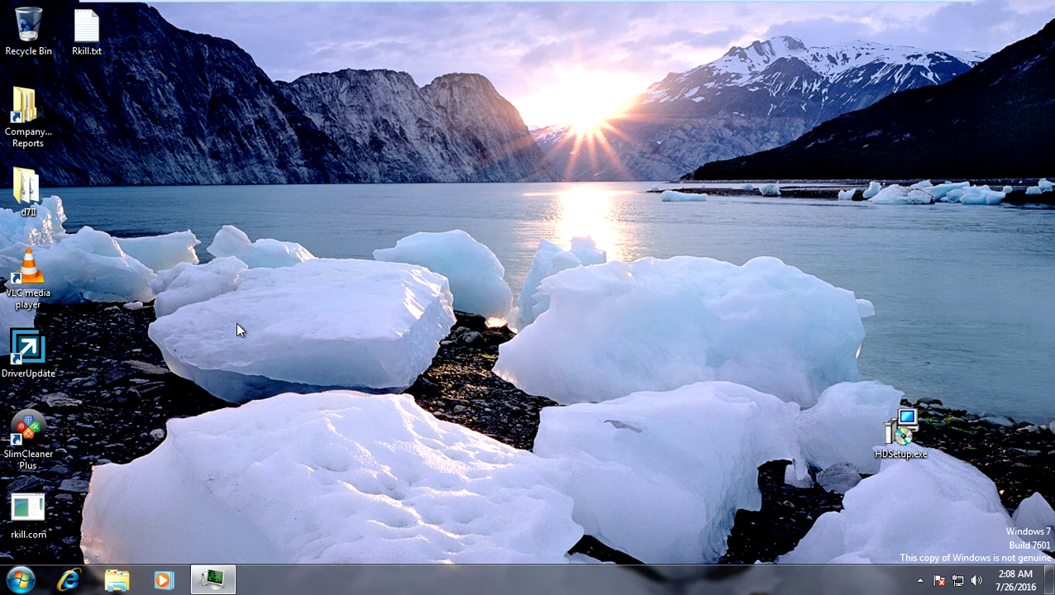
Step: Open Google in the browser and search for "jrt Junkware removal"
key(super+r)
key(Return)
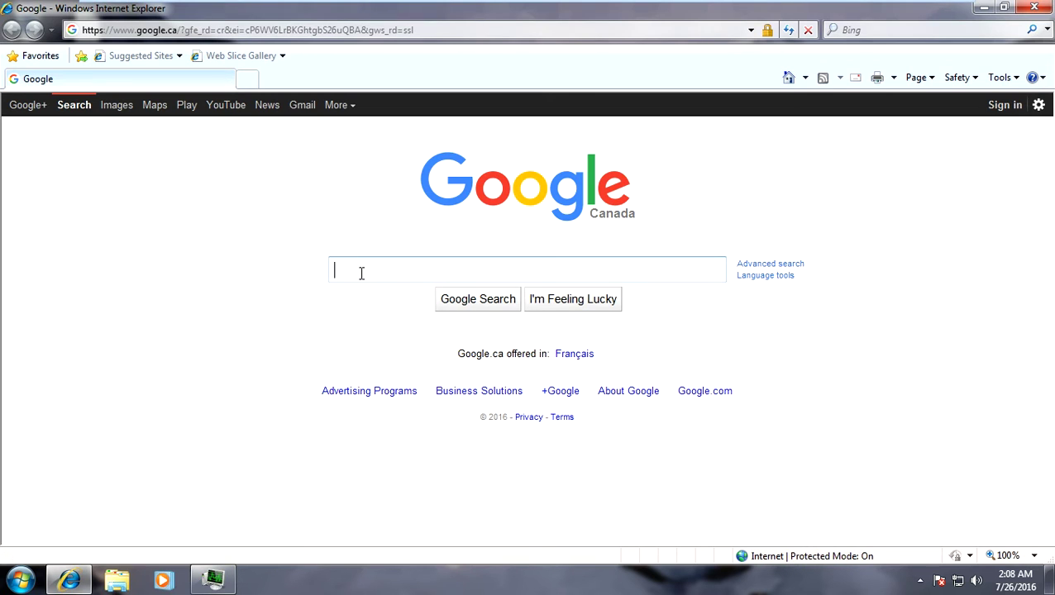
text(jrt )
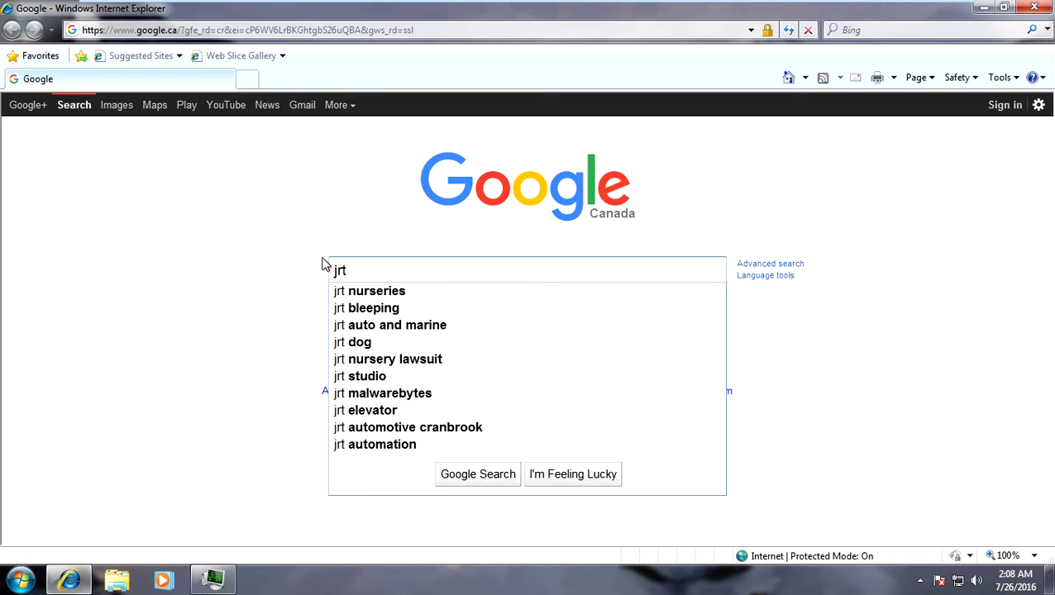
text(Junkware removal)
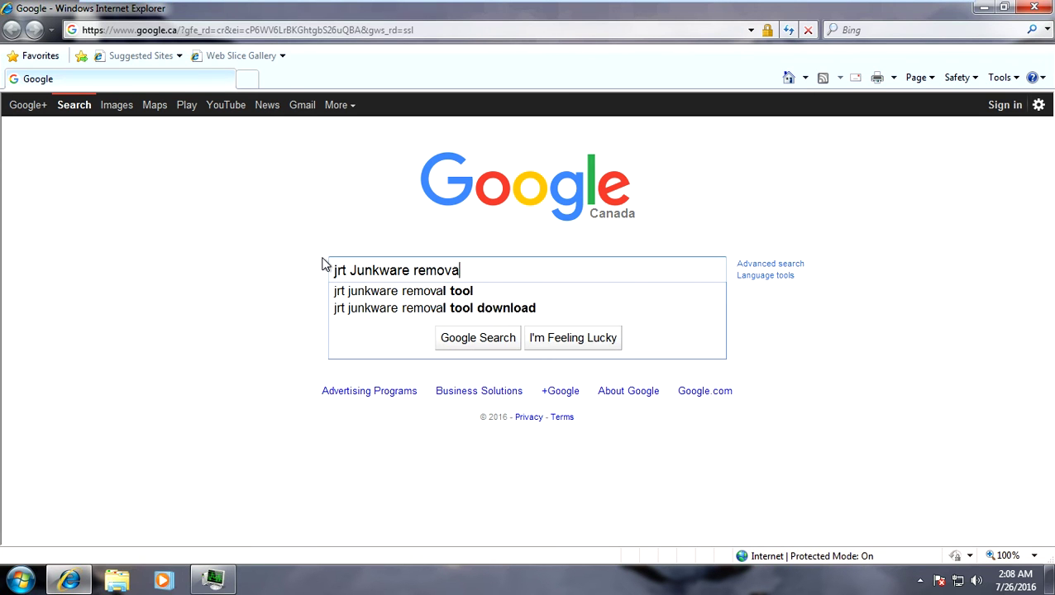
key(Return)
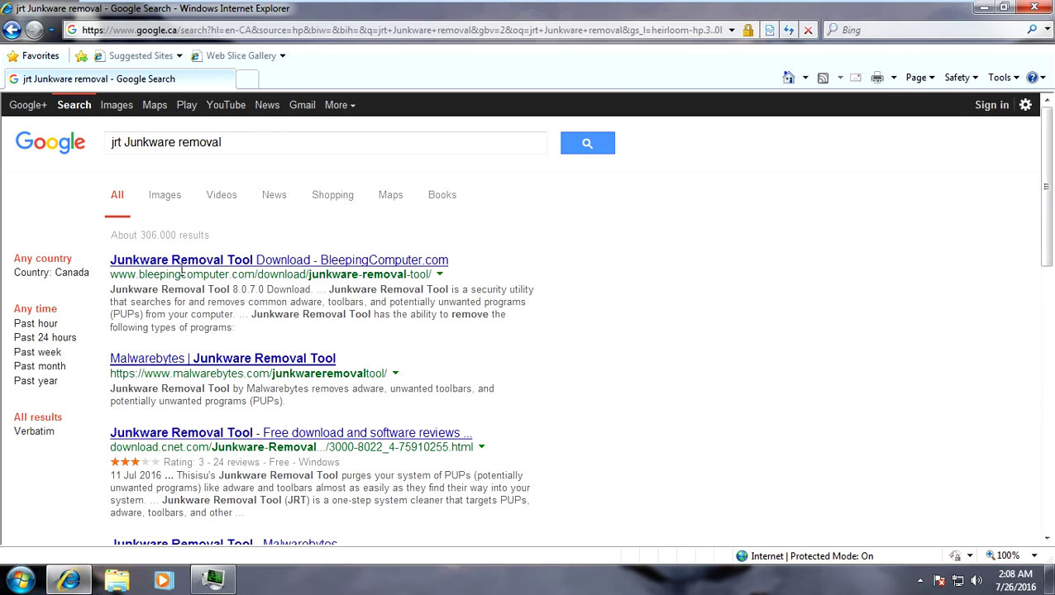
Step: Open the BleepingComputer result for Junkware Removal Tool and start its download from the BleepingComputer mirror
click(197, 261)
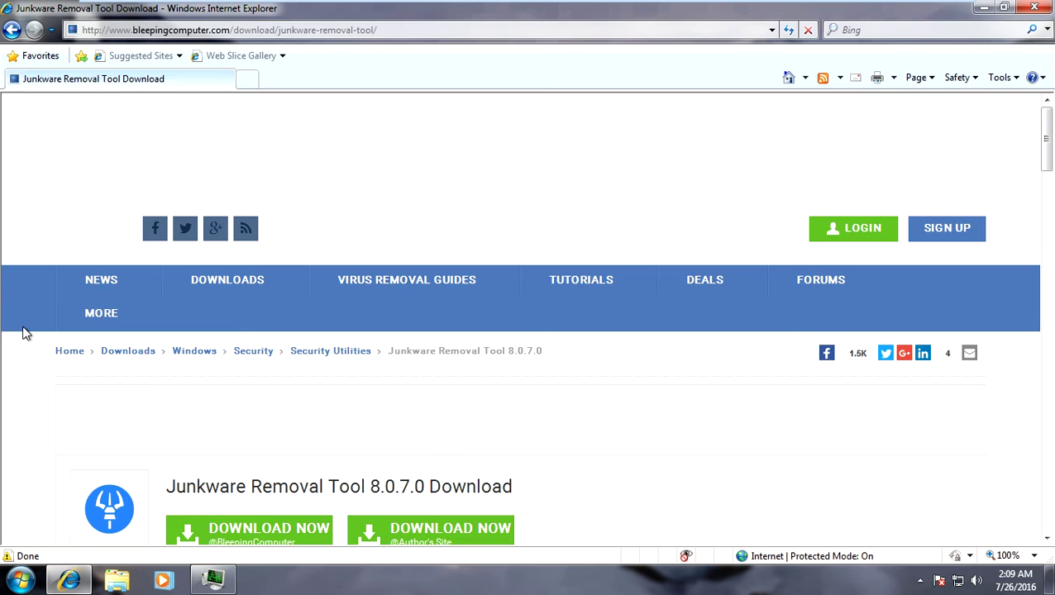
scroll(33, 322, down, 3)
click(252, 325)
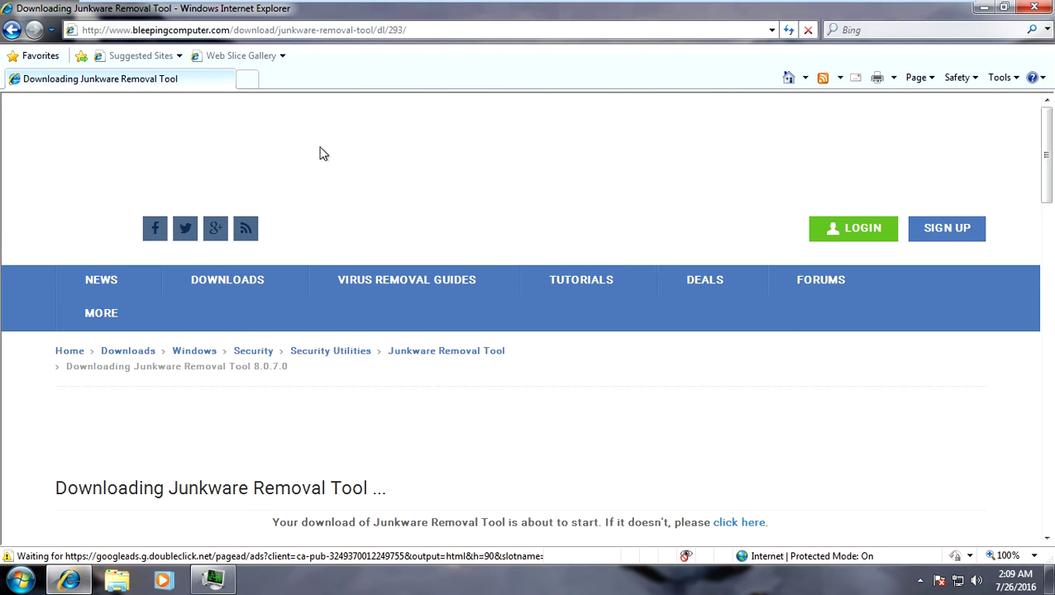
scroll(321, 182, down, 3)
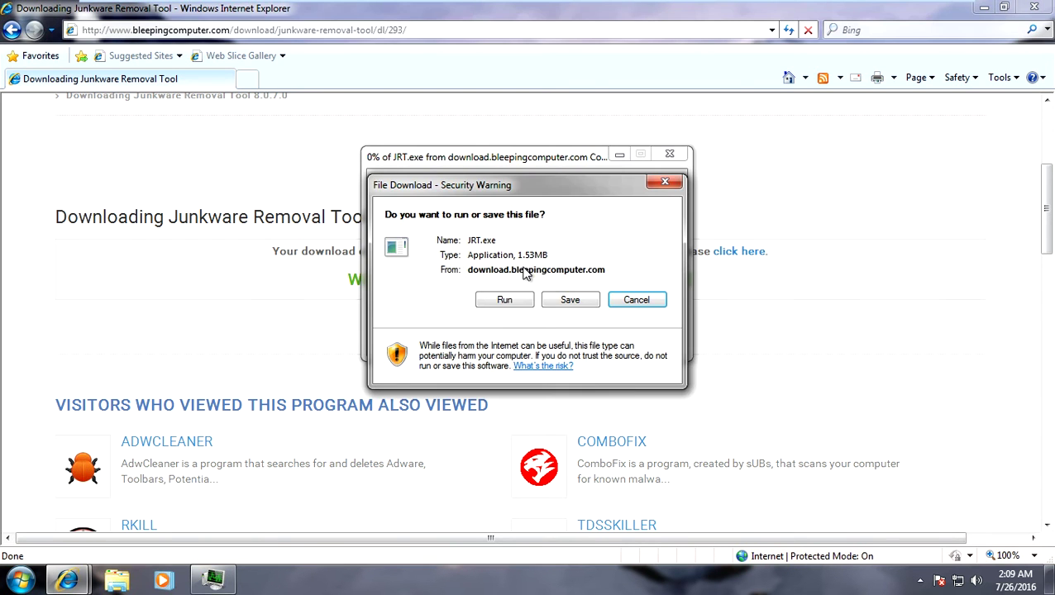
Step: Run JRT.exe directly from the download prompt, allow it to make changes, close the browser, and start the cleanup
click(508, 302)
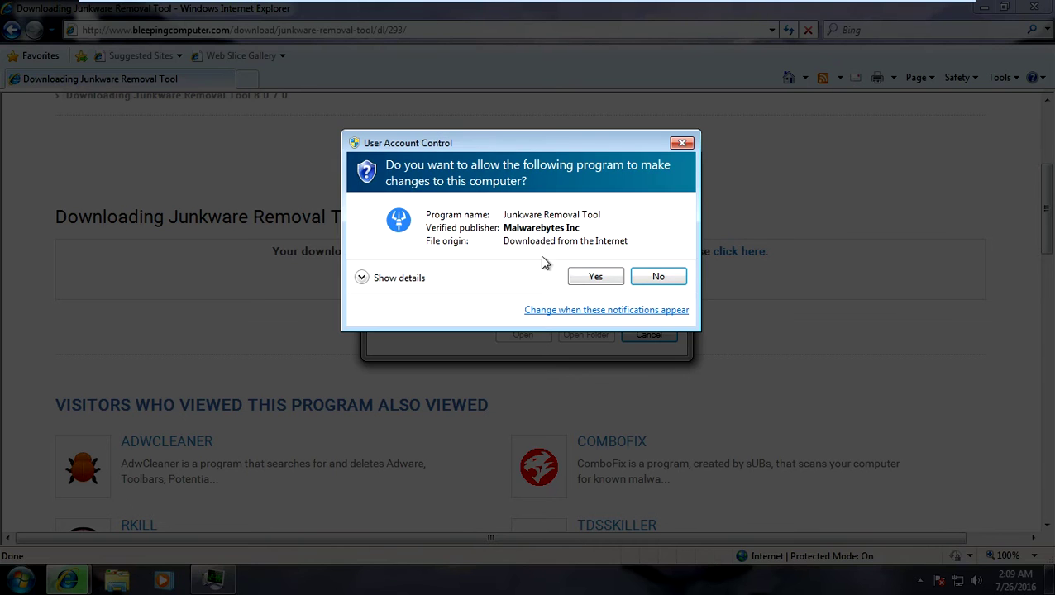
click(581, 276)
click(1043, 6)
click(1044, 6)
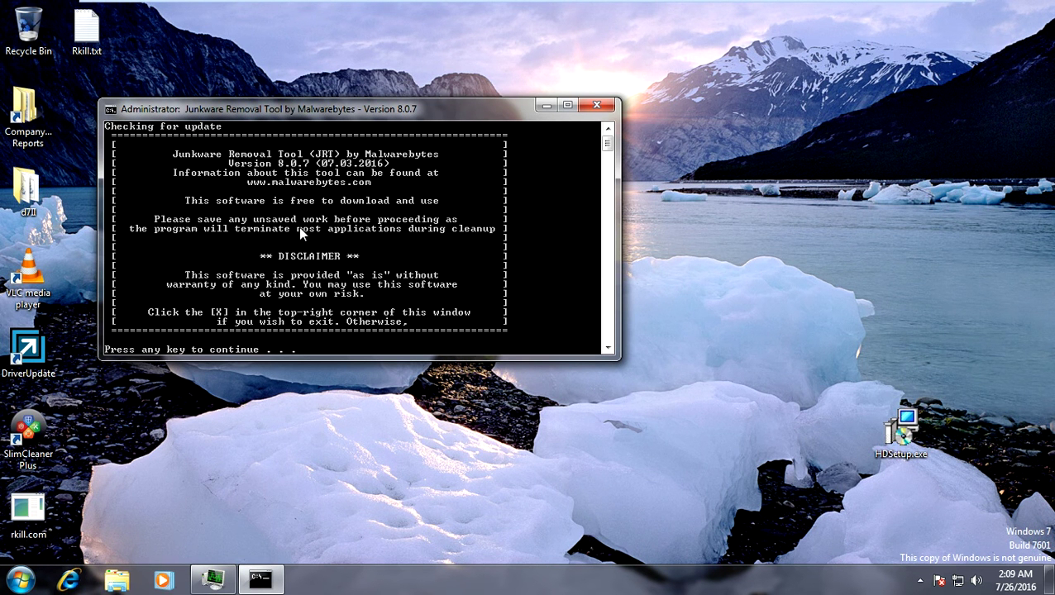
key(Return)
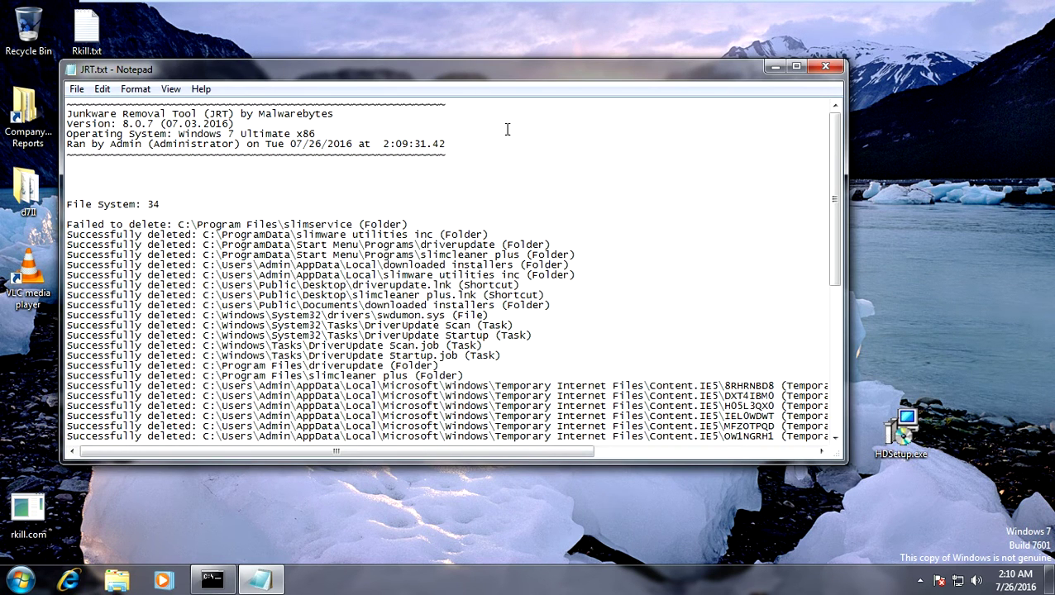
Step: Review the deleted files, folders and registry keys in the JRT.txt log, and close the log
scroll(405, 171, down, 2)
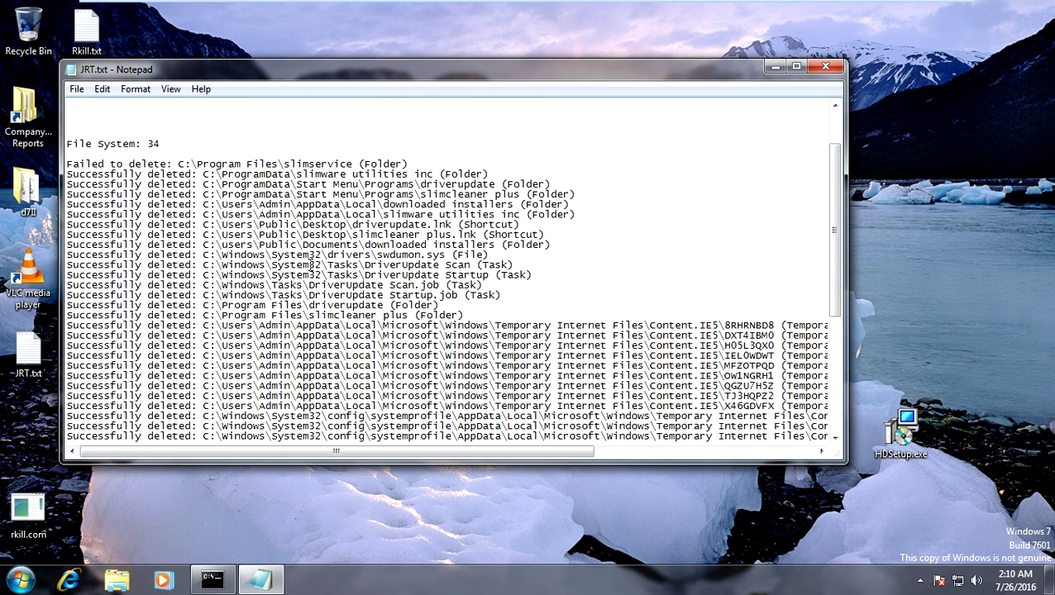
drag(559, 264, 236, 447)
click(240, 325)
scroll(215, 235, down, 7)
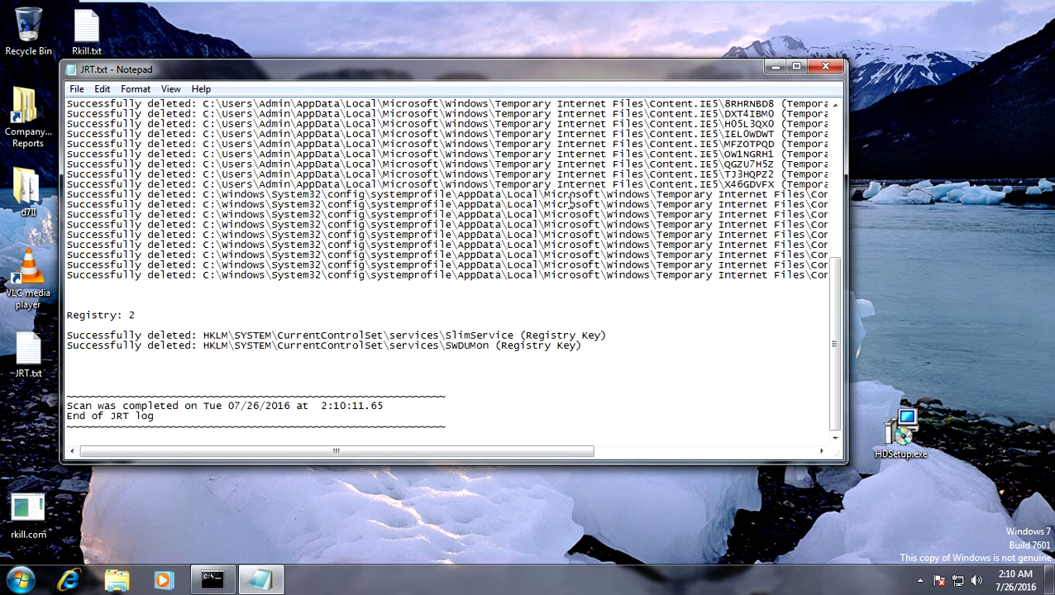
click(826, 66)
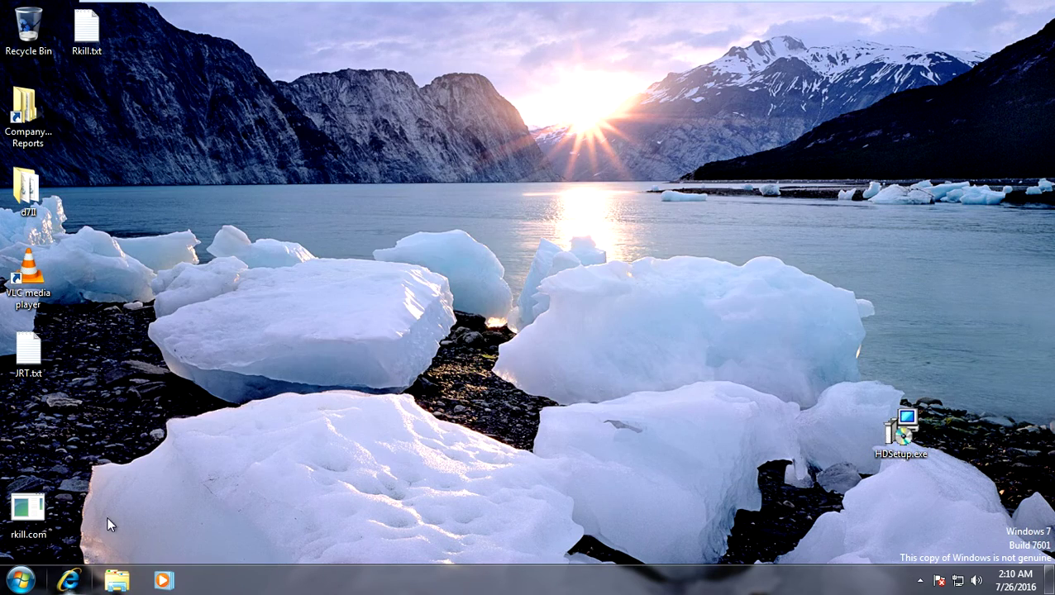
key(super+r)
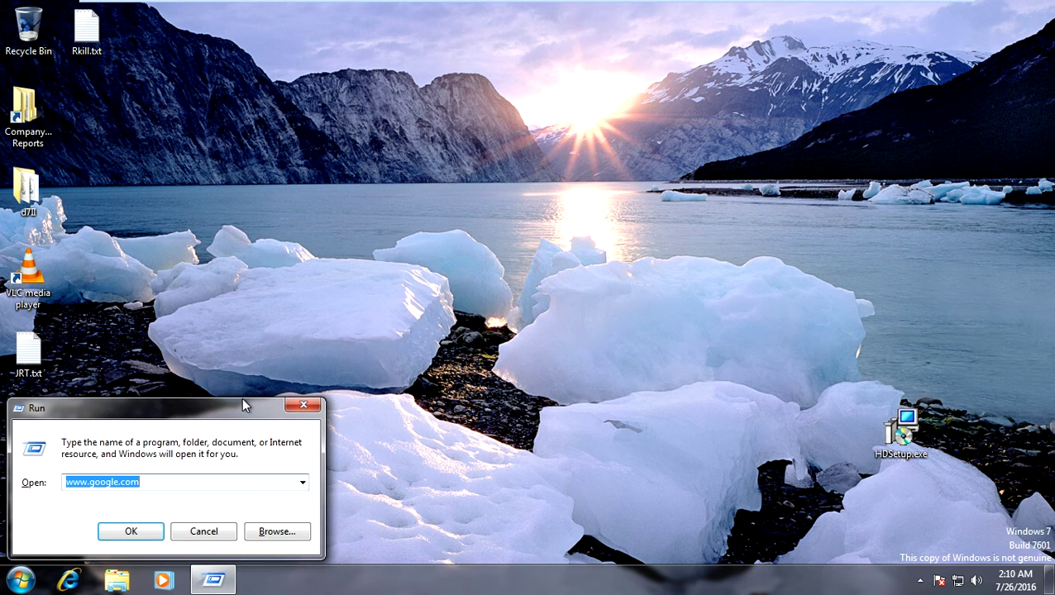
click(131, 531)
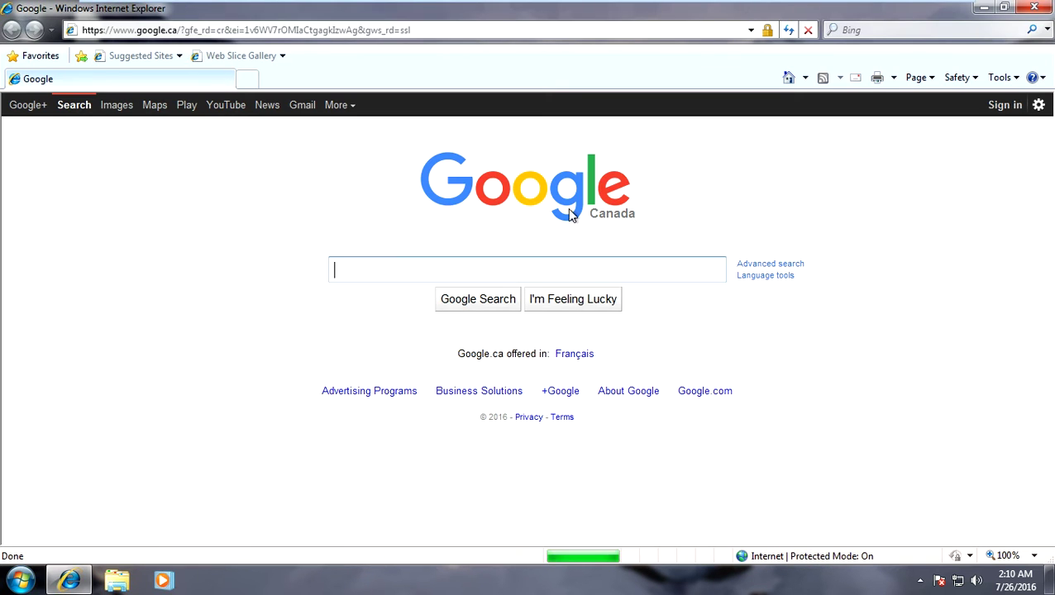
text(malwareb)
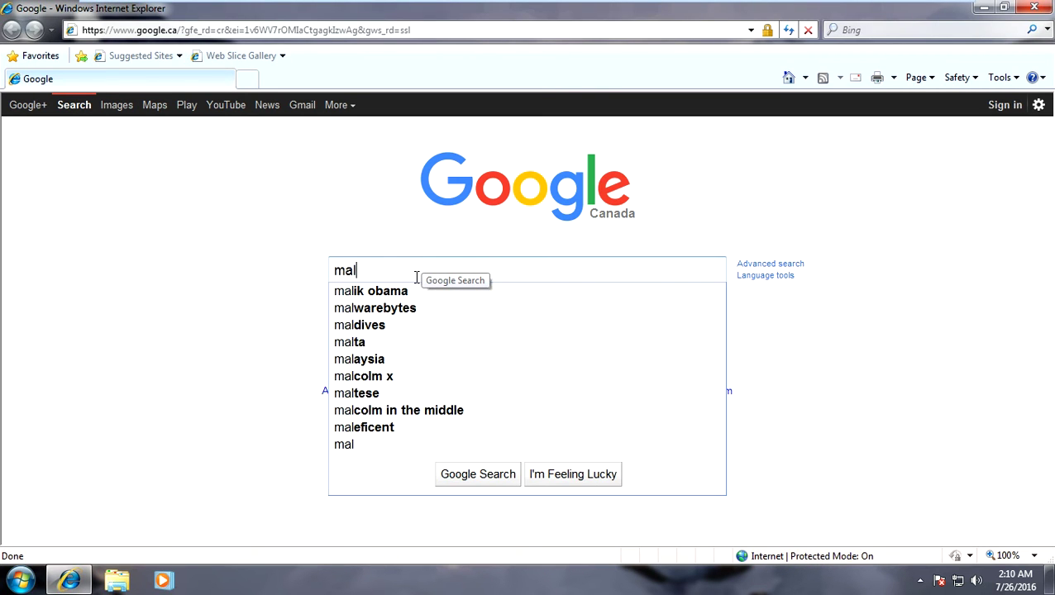
click(389, 293)
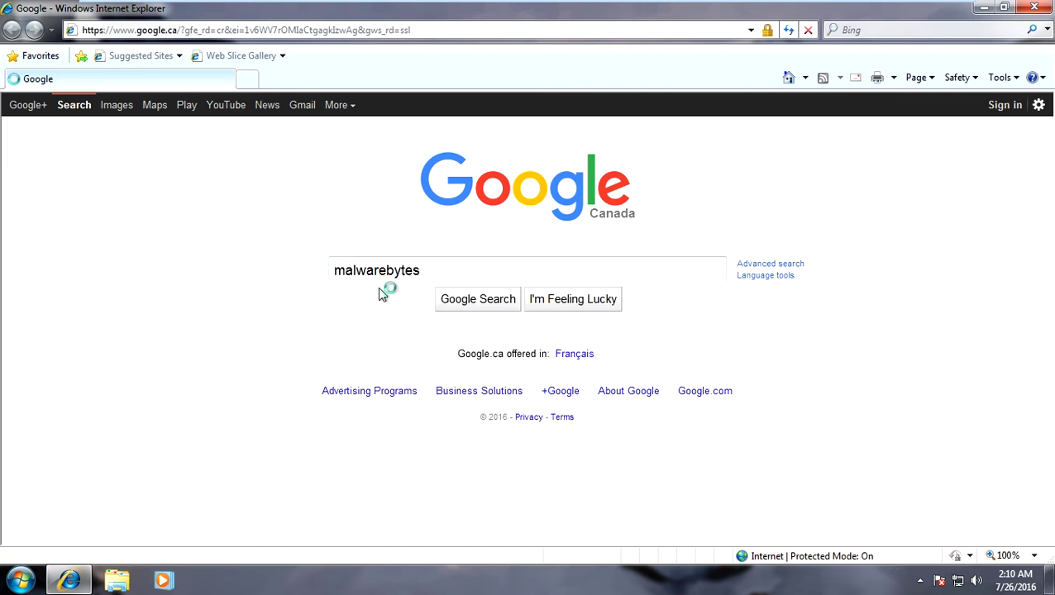
Step: Open the Malwarebytes website and go to its Anti-Malware download page, allowing non-secure content on both pages
click(263, 263)
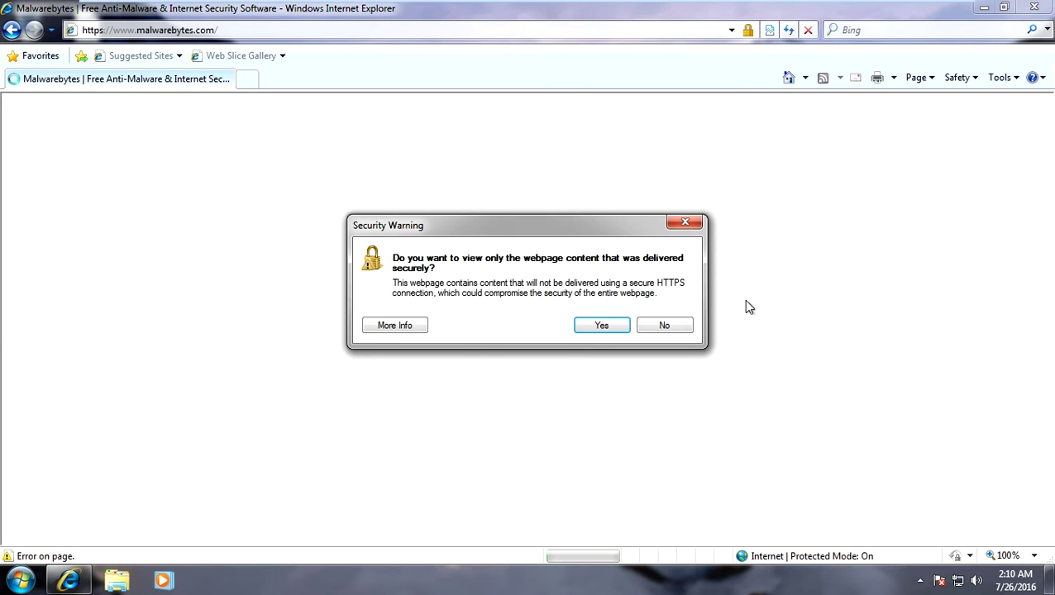
click(661, 325)
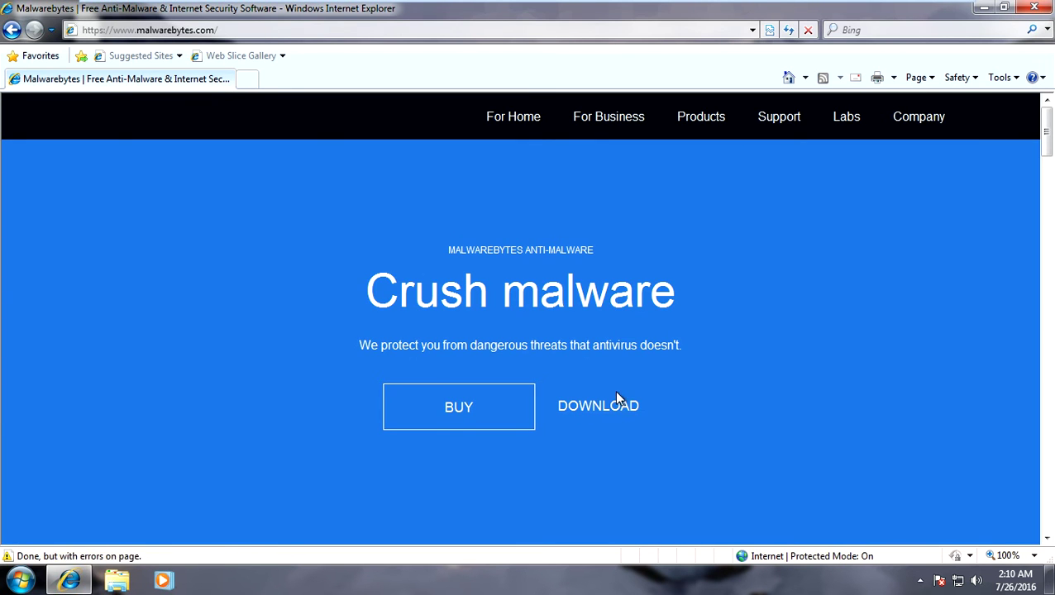
click(615, 410)
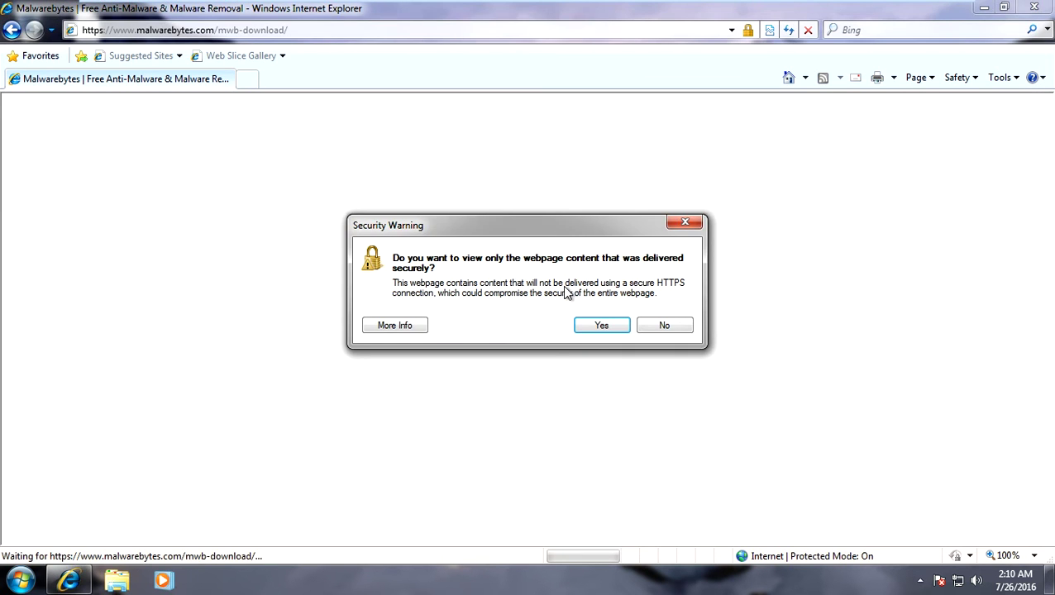
click(662, 326)
Step: Choose the free download of Malwarebytes Anti-Malware below the comparison table, and allow non-secure content on the thank-you page
scroll(628, 355, down, 3)
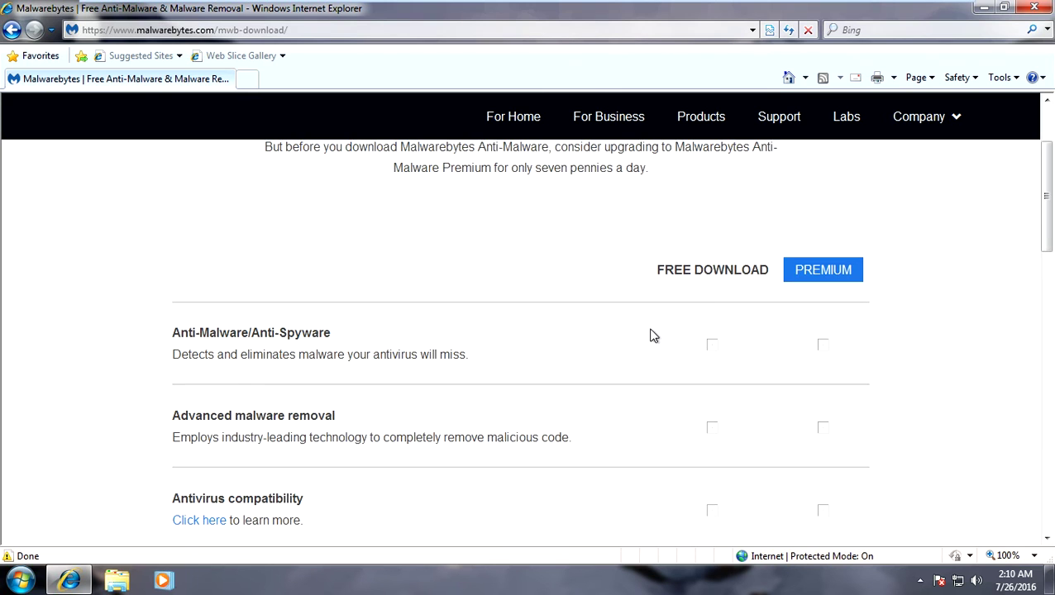
scroll(686, 275, up, 3)
scroll(686, 276, down, 15)
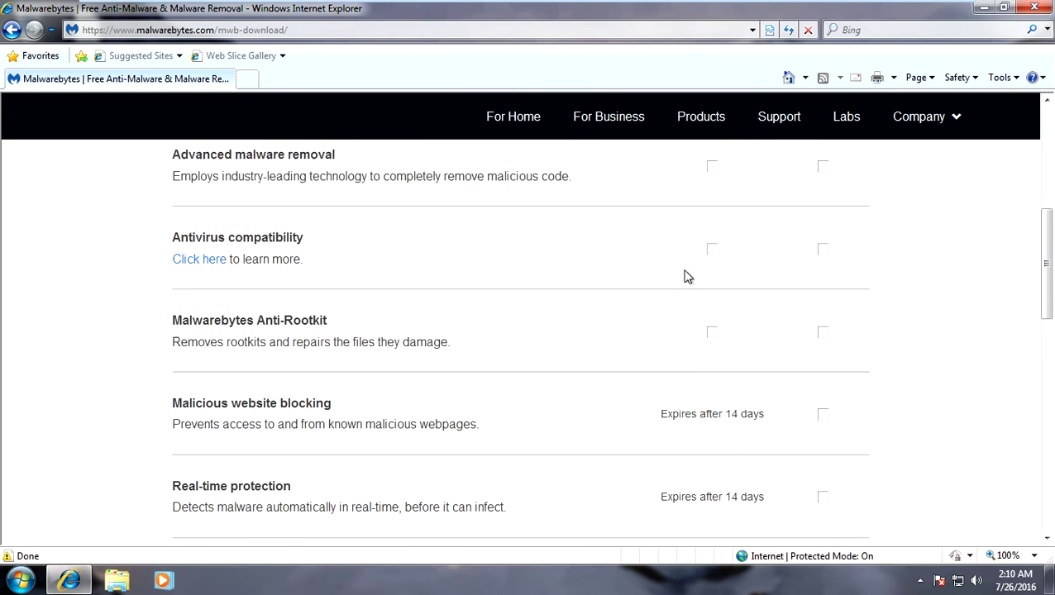
scroll(686, 276, down, 2)
scroll(686, 276, up, 2)
scroll(703, 331, down, 4)
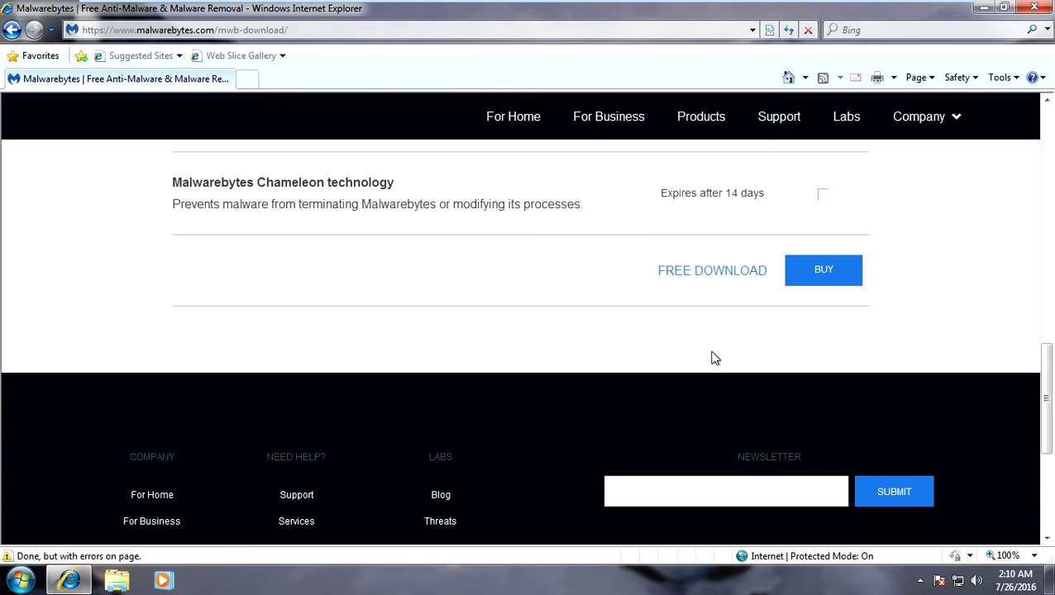
click(689, 276)
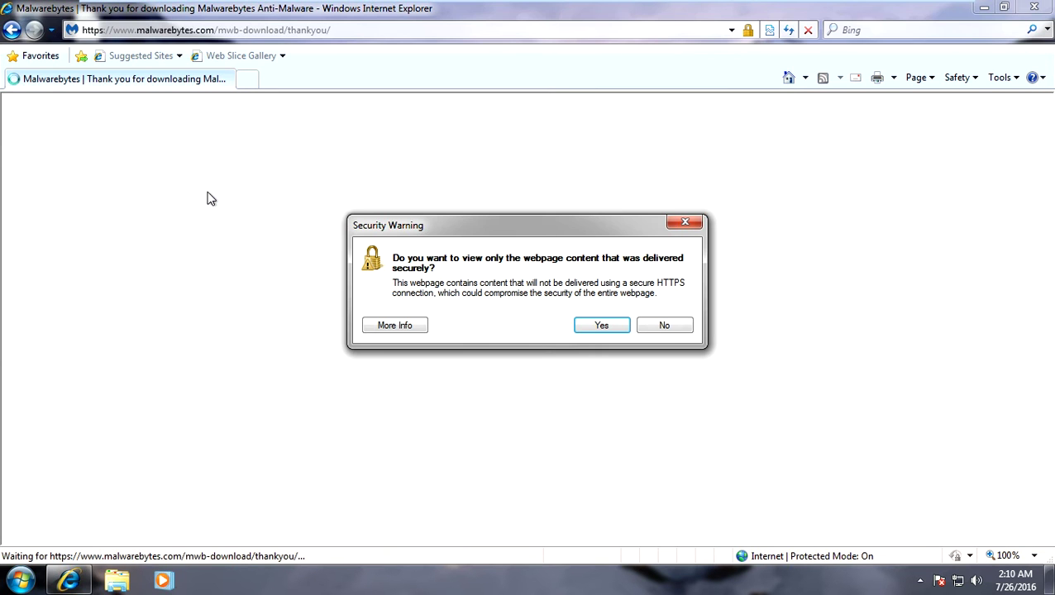
click(670, 330)
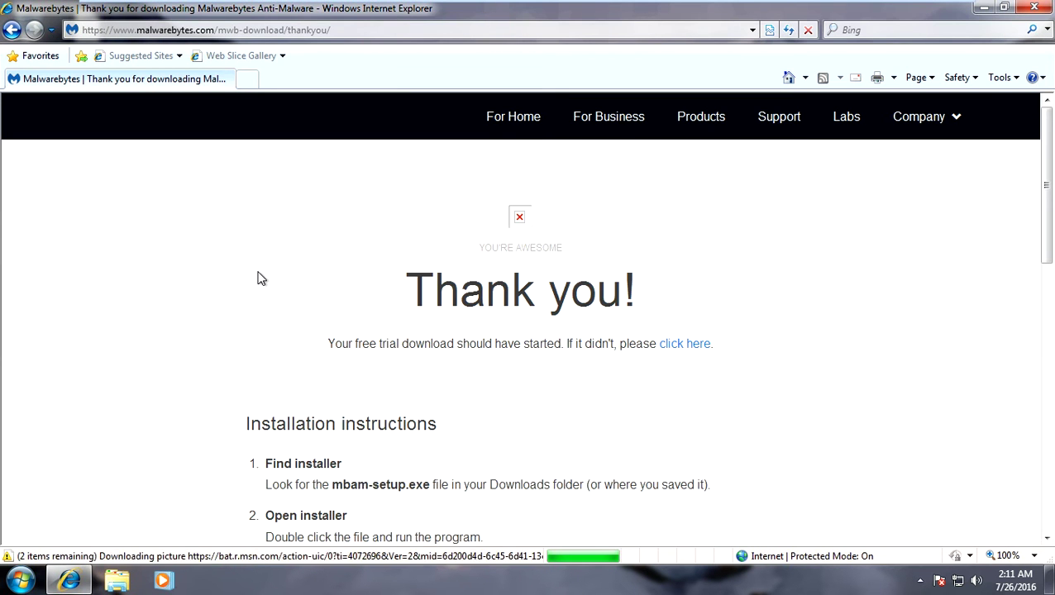
Step: Allow the blocked file download on the Malwarebytes thank-you page, and reload it with only securely delivered content
scroll(259, 277, down, 3)
scroll(259, 277, up, 3)
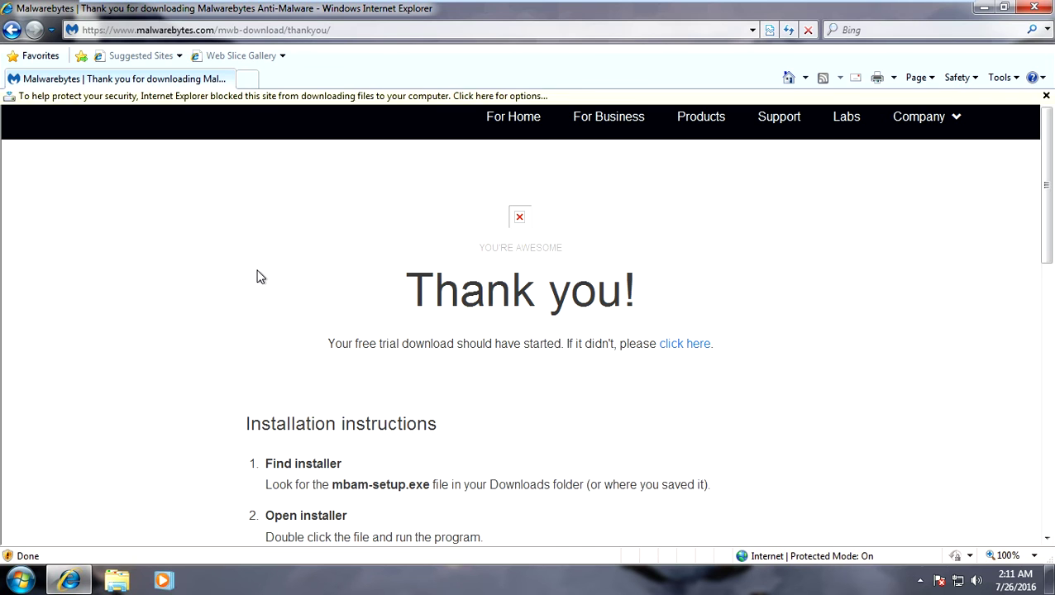
click(223, 97)
click(268, 108)
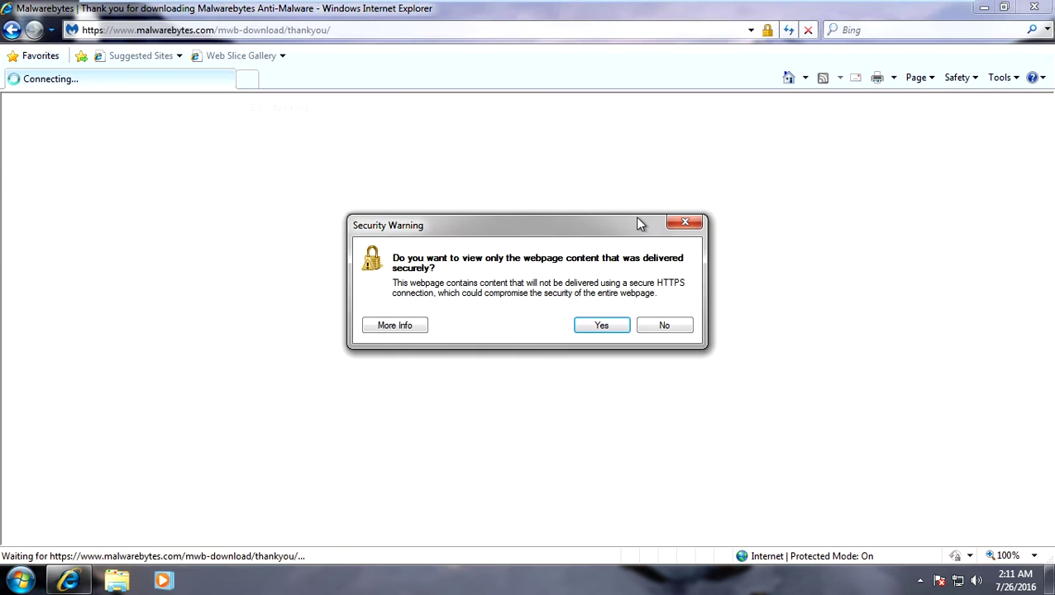
key(Return)
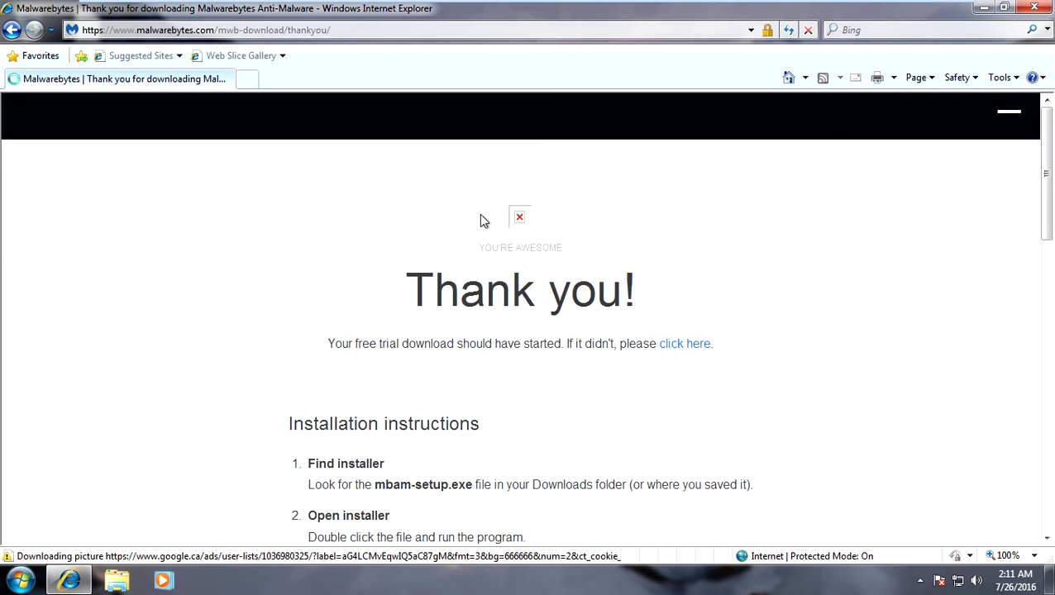
Step: Download and run mbam-setup-2.2.1.1043.exe from the thank-you page, allow it to make changes to the computer, and close the browser
click(675, 343)
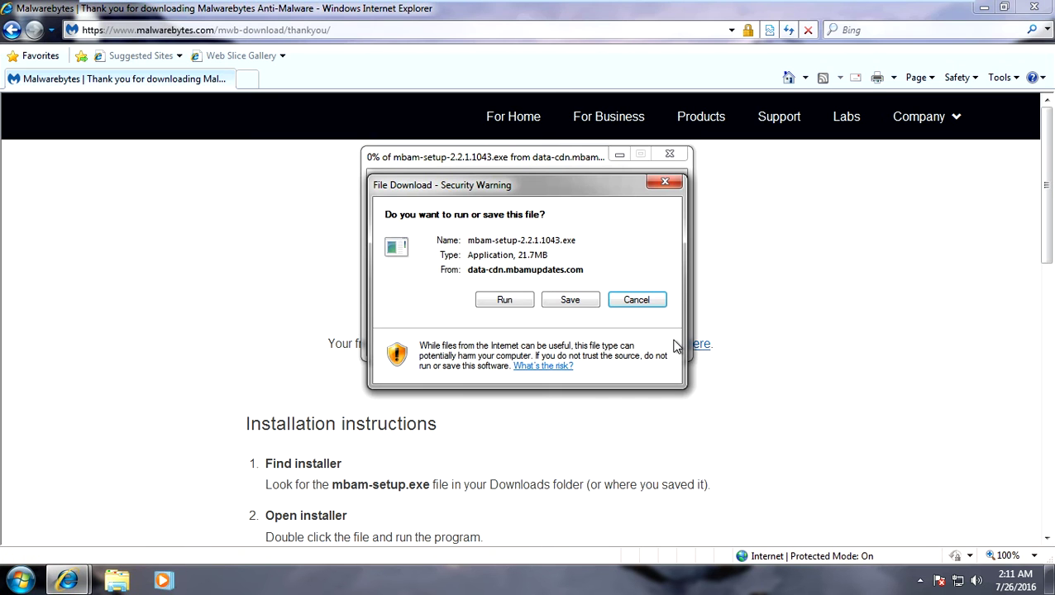
click(570, 301)
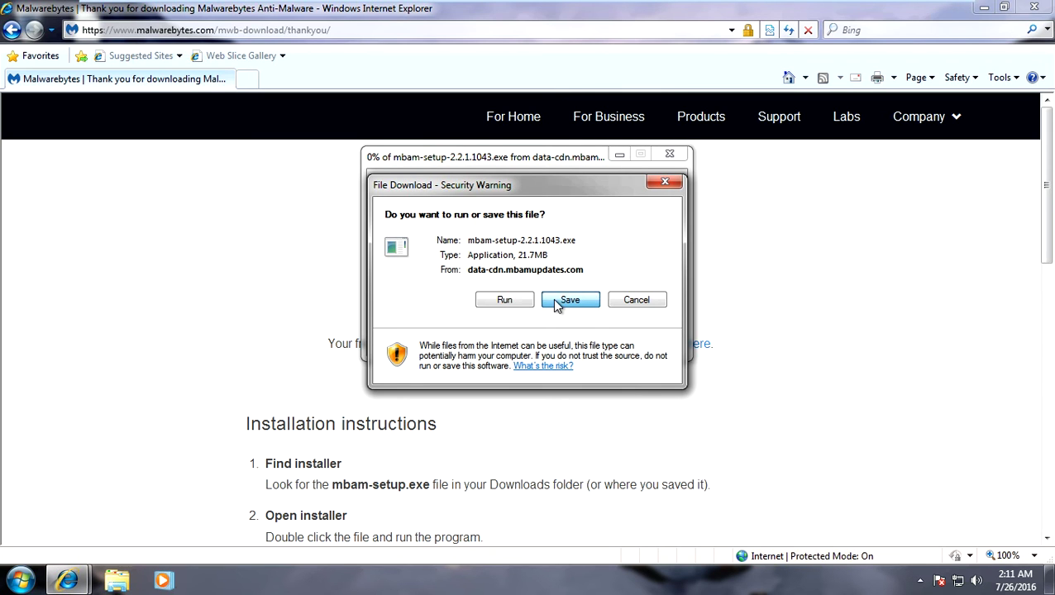
click(500, 300)
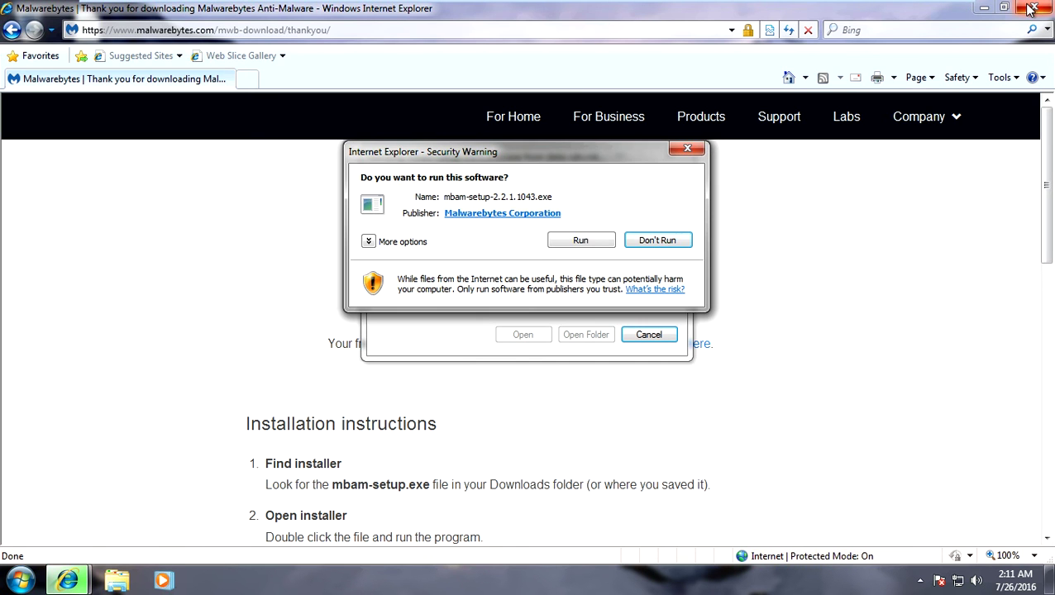
click(581, 242)
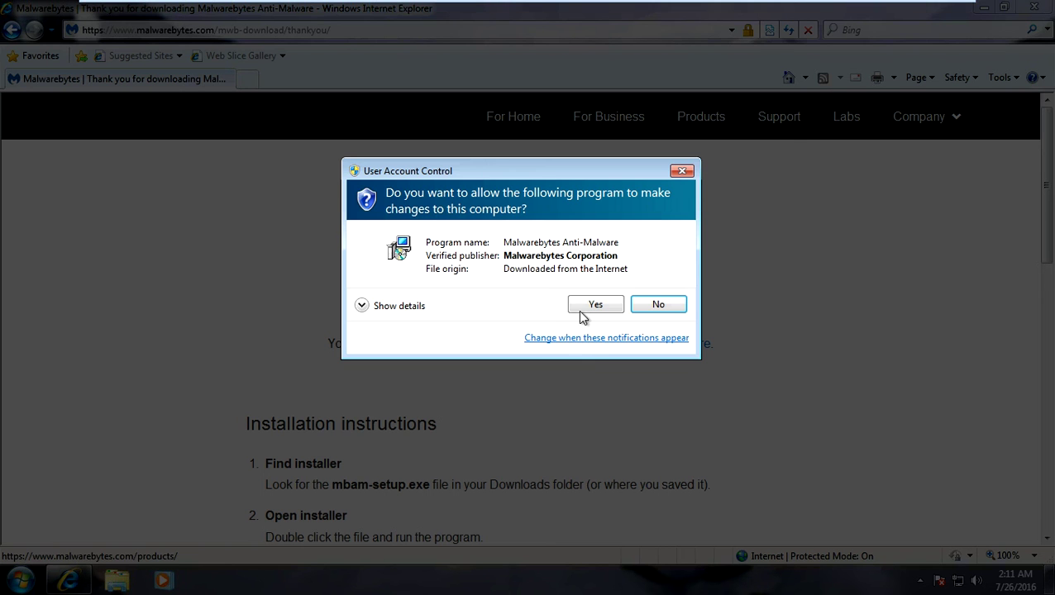
click(589, 306)
click(1034, 8)
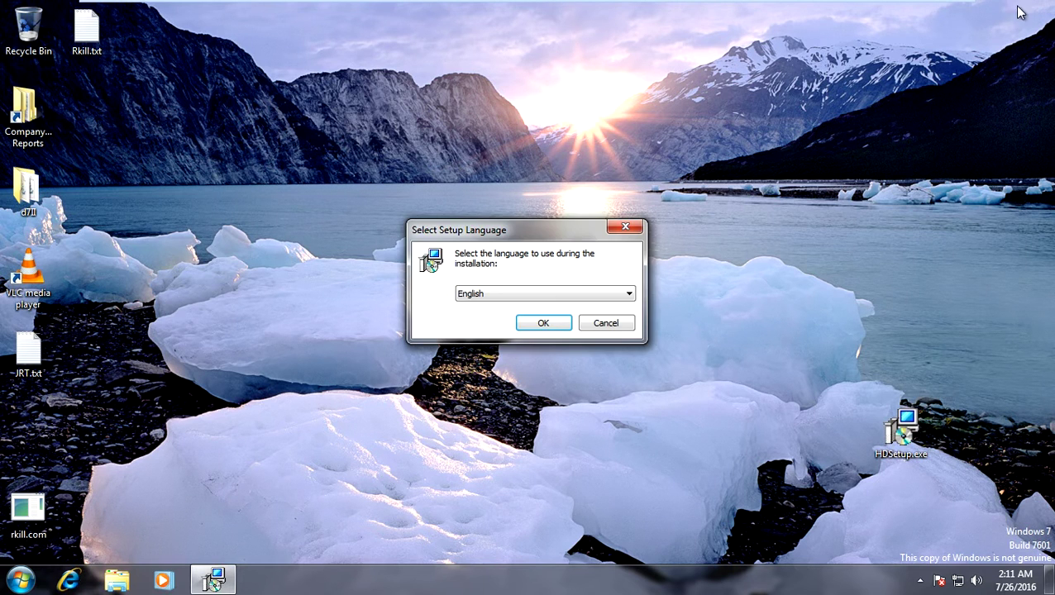
Step: Install Malwarebytes Anti-Malware in English, accepting the license agreement and keeping the default setup options
click(544, 323)
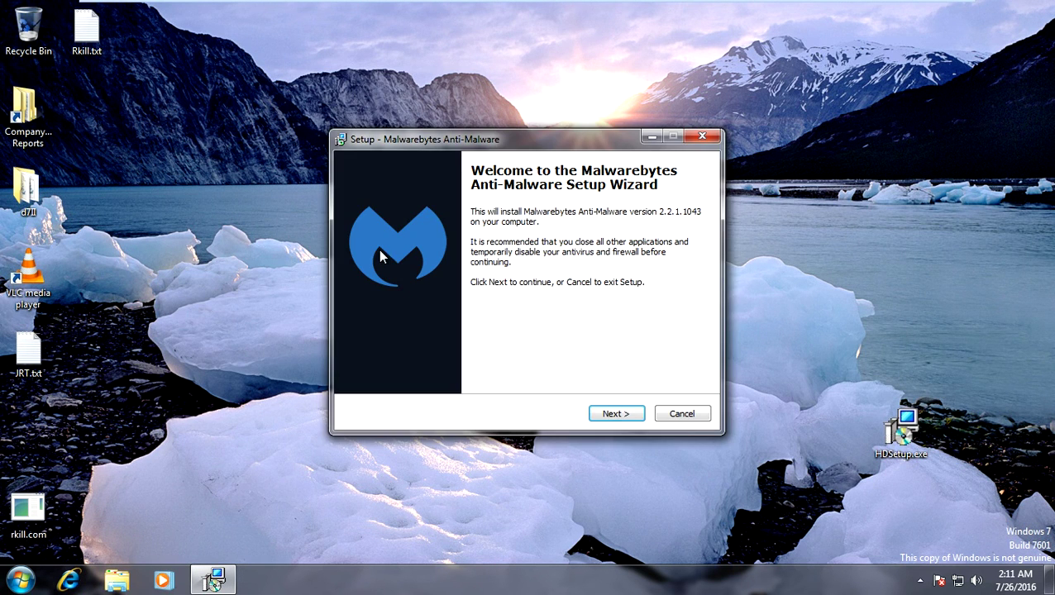
click(641, 414)
click(445, 371)
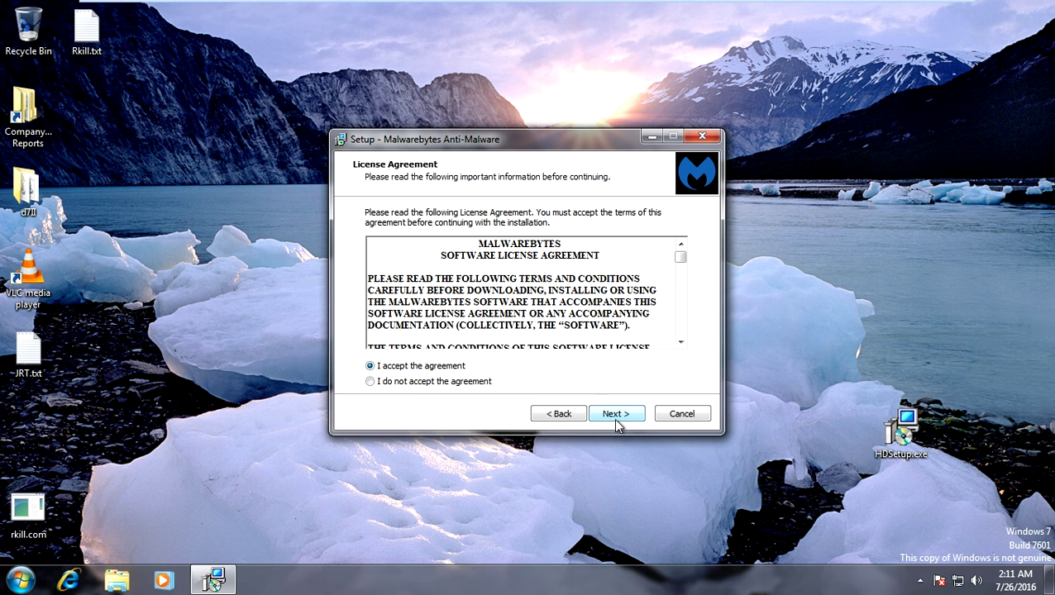
click(613, 415)
click(613, 415)
click(614, 415)
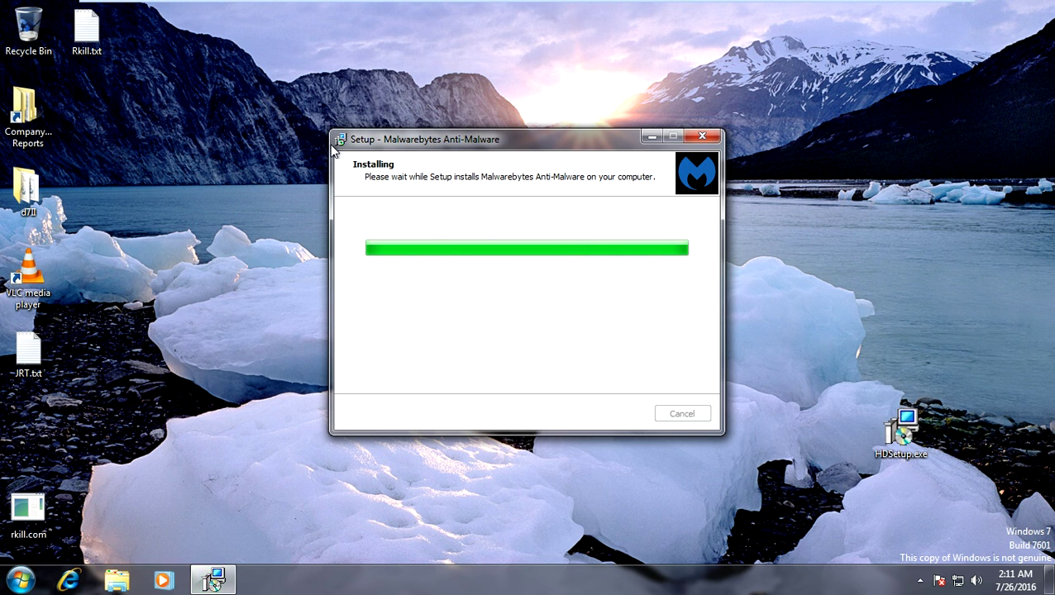
Step: Finish the setup, allow Malwarebytes Anti-Malware to make changes to the computer, and start a Threat Scan
click(595, 413)
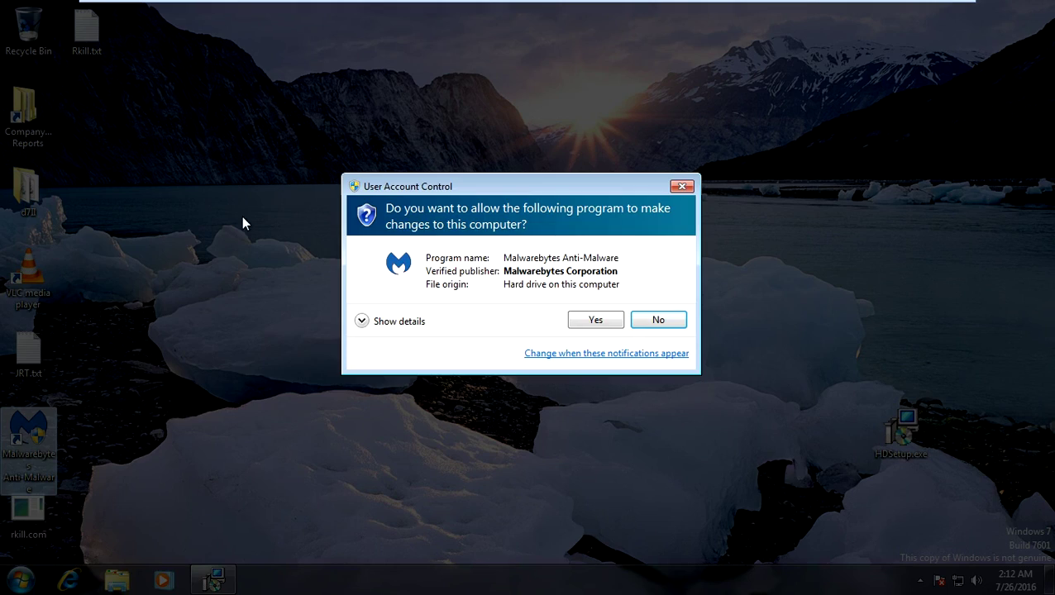
click(606, 322)
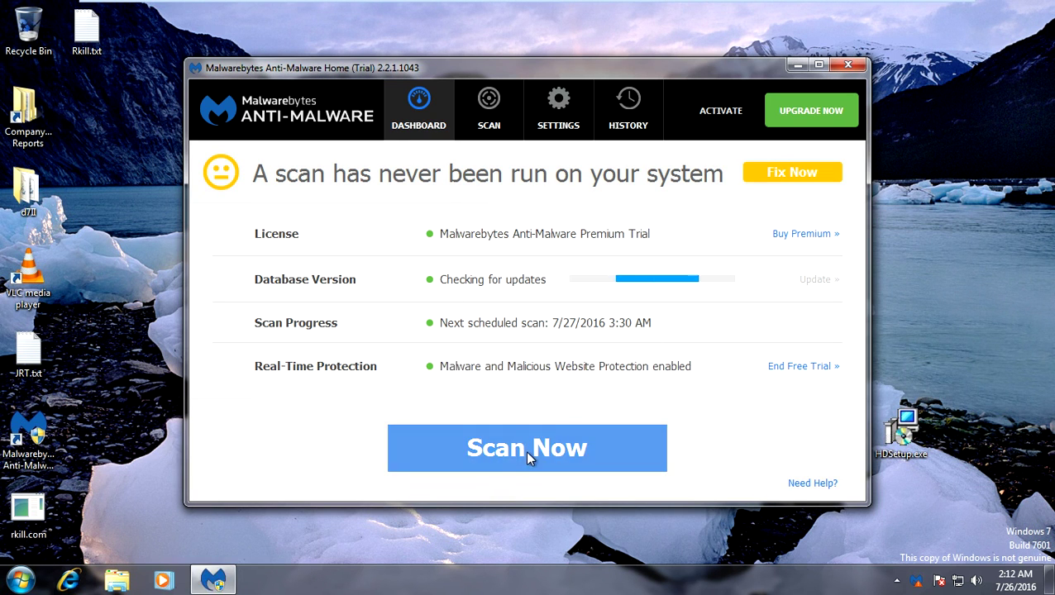
click(529, 451)
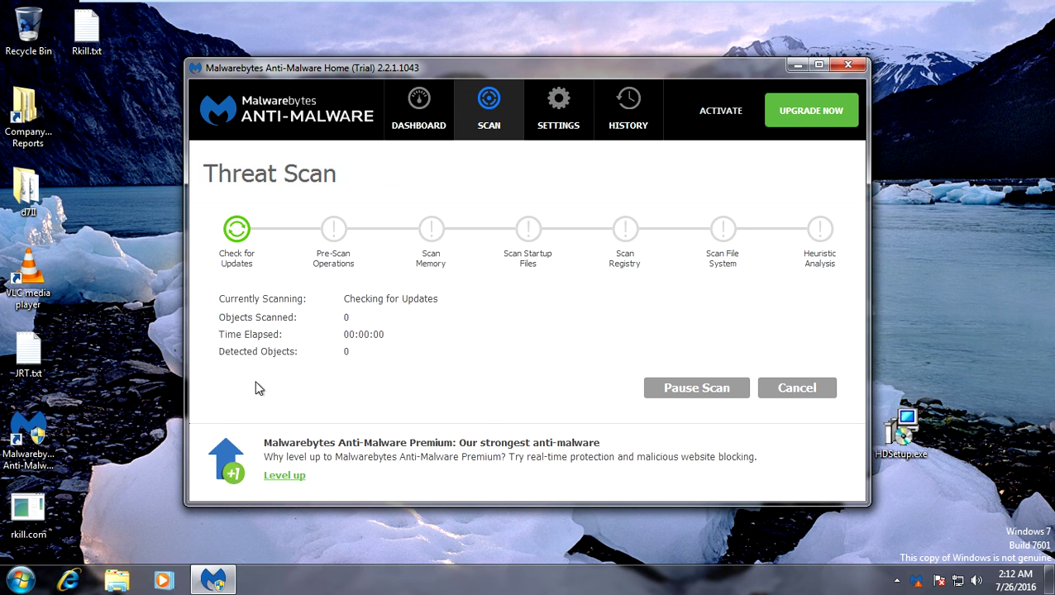